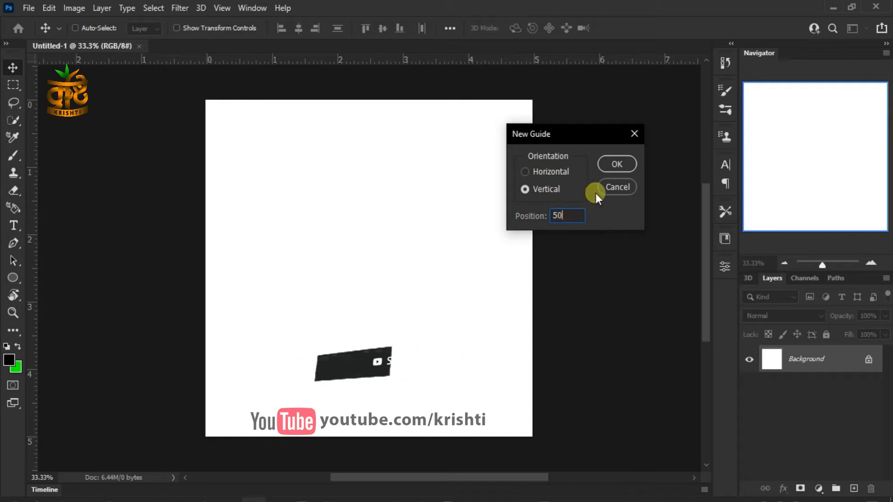
Step: Add a vertical and a horizontal guide, each at 50%, so they cross at the canvas centre
{"action": "left_click", "coordinate": [633, 163]}
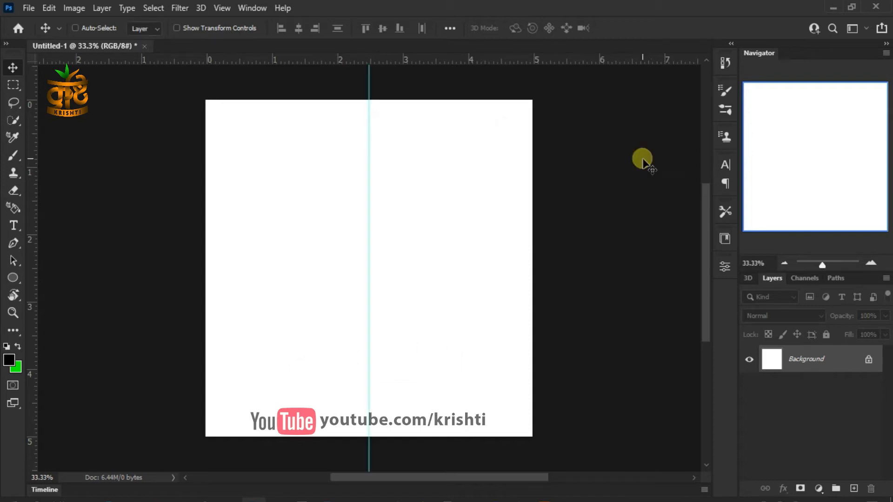
{"action": "left_click", "coordinate": [222, 8]}
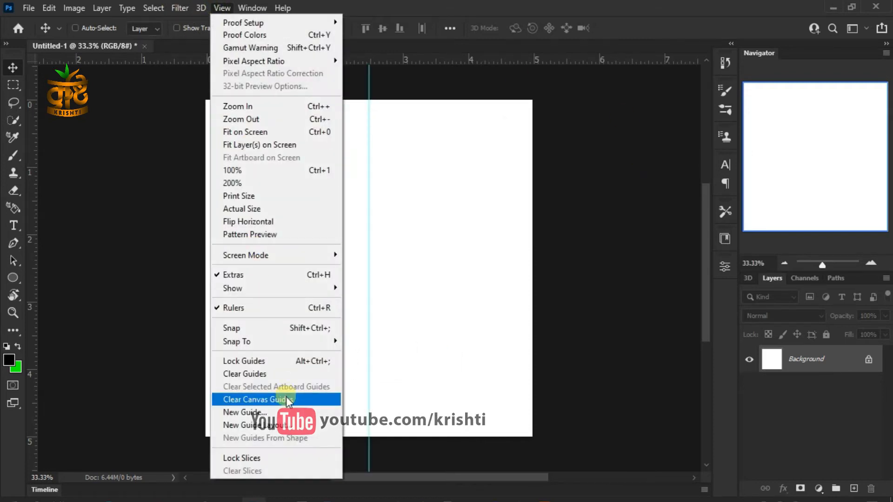
{"action": "left_click", "coordinate": [260, 412]}
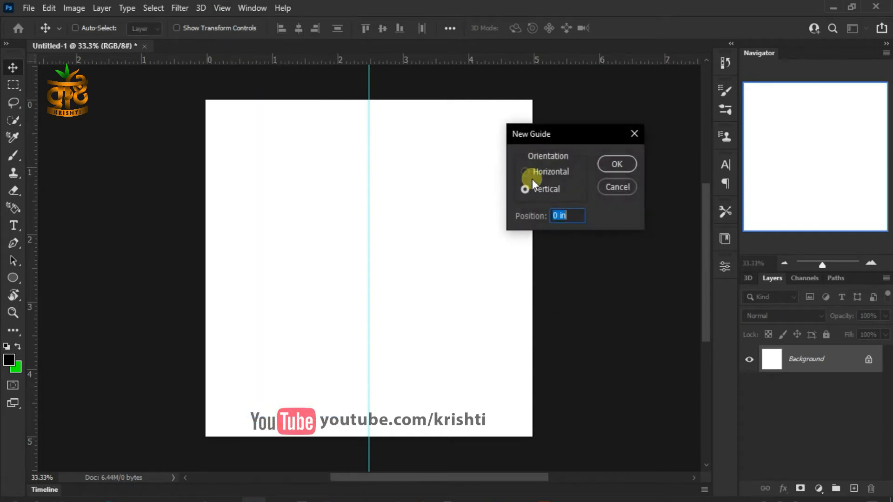
{"action": "left_click_drag", "start_coordinate": [576, 216], "coordinate": [535, 216]}
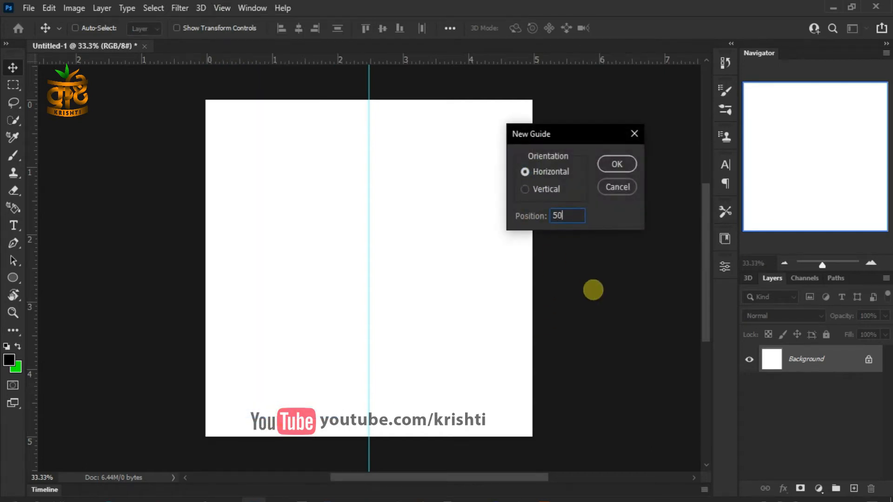
{"action": "key", "text": "Return"}
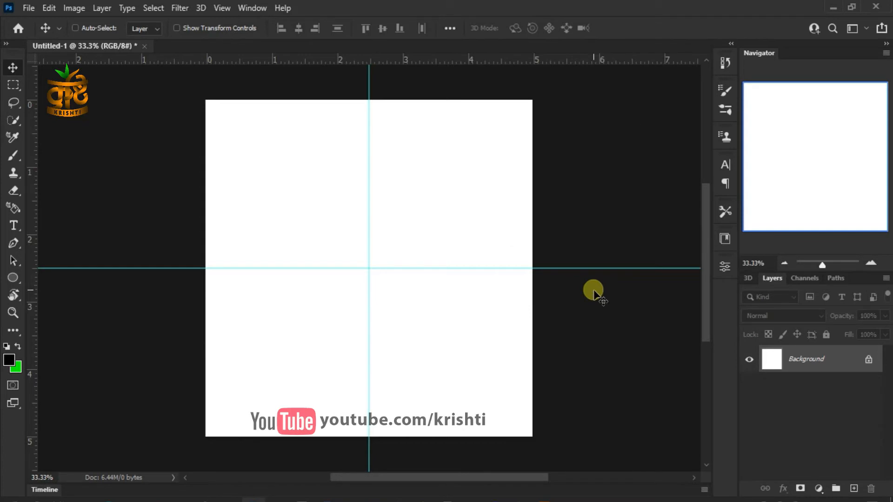
Step: Add a new layer and draw a circular marquee selection about 1.5 in wide around the guide intersection
{"action": "left_click", "coordinate": [855, 490]}
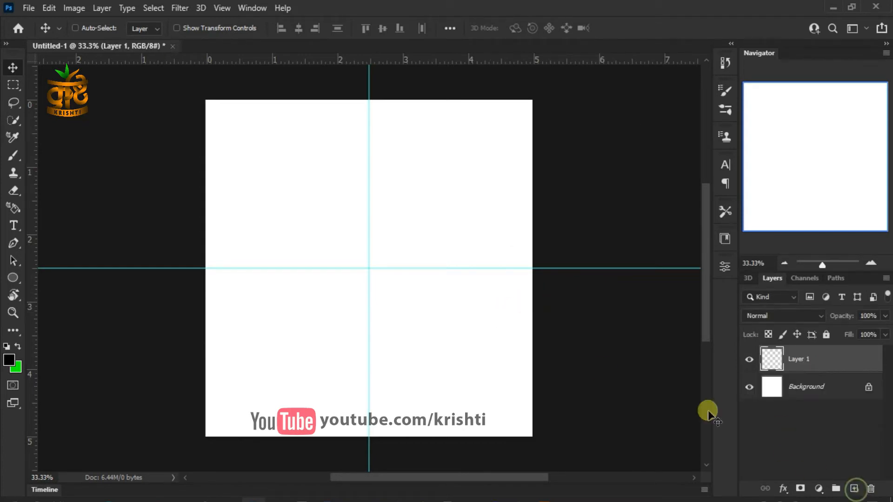
{"action": "scroll", "coordinate": [422, 315], "scroll_direction": "up", "scroll_amount": 3}
{"action": "left_click_drag", "start_coordinate": [319, 247], "coordinate": [366, 267]}
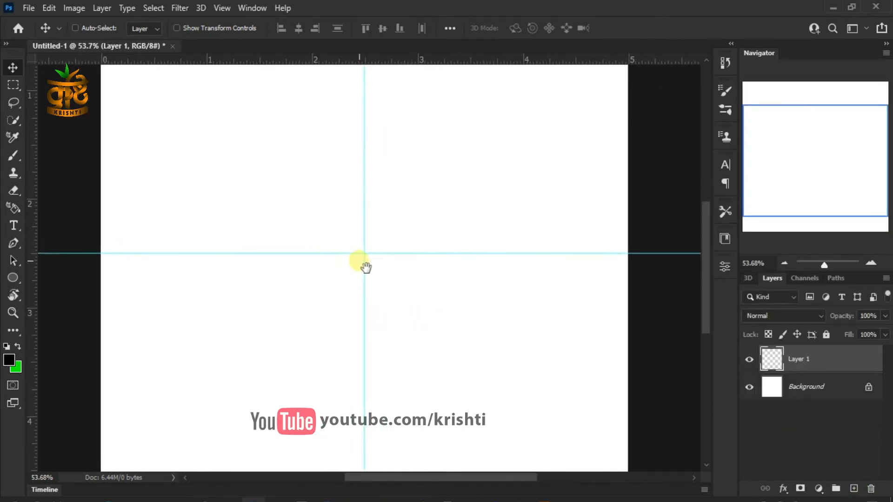
{"action": "left_click", "coordinate": [14, 85]}
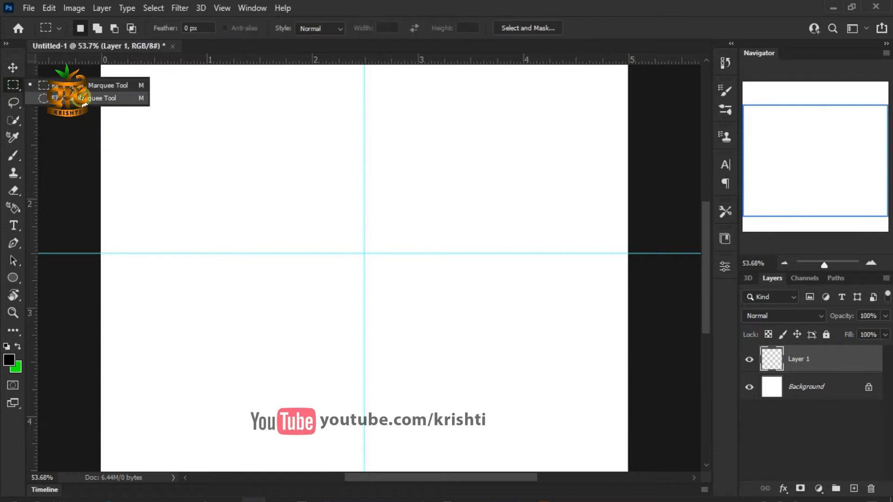
{"action": "left_click", "coordinate": [75, 98]}
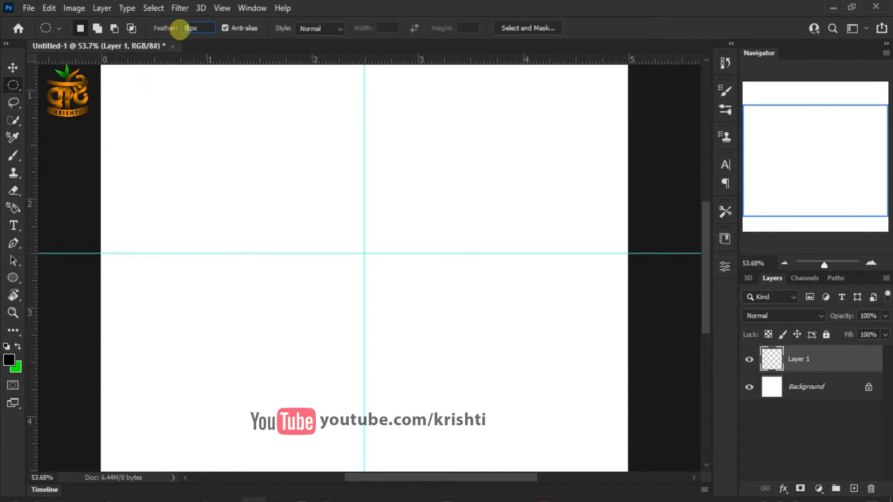
{"action": "left_click_drag", "start_coordinate": [306, 205], "coordinate": [453, 344]}
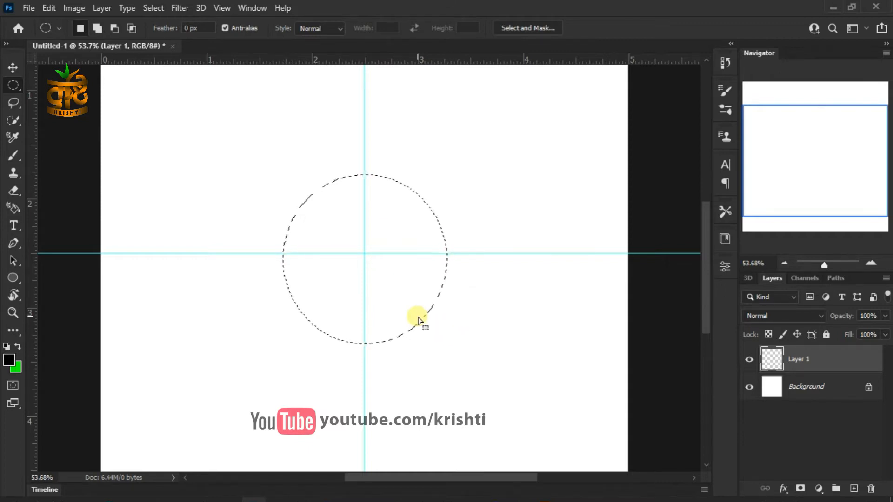
Step: Set the background colour to green #178e14, fill the circular selection with it, and deselect
{"action": "key", "text": "i"}
{"action": "left_click", "coordinate": [16, 367]}
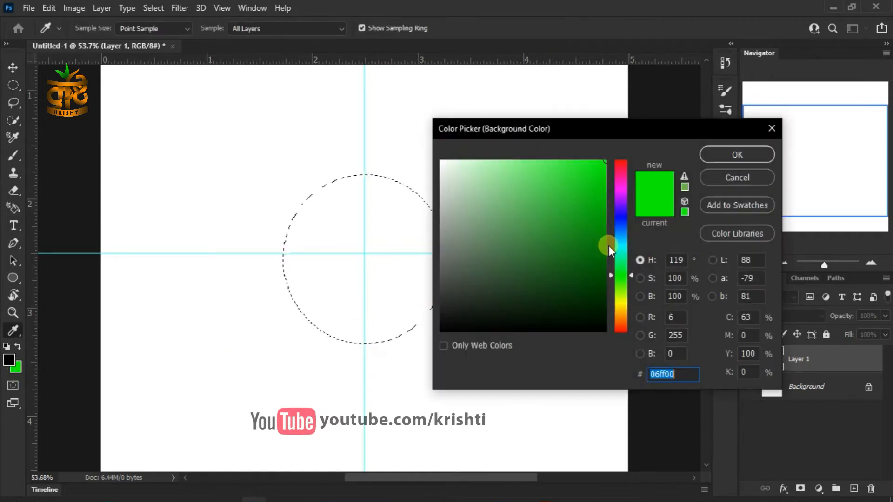
{"action": "left_click_drag", "start_coordinate": [624, 277], "coordinate": [624, 275]}
{"action": "left_click_drag", "start_coordinate": [590, 220], "coordinate": [597, 236]}
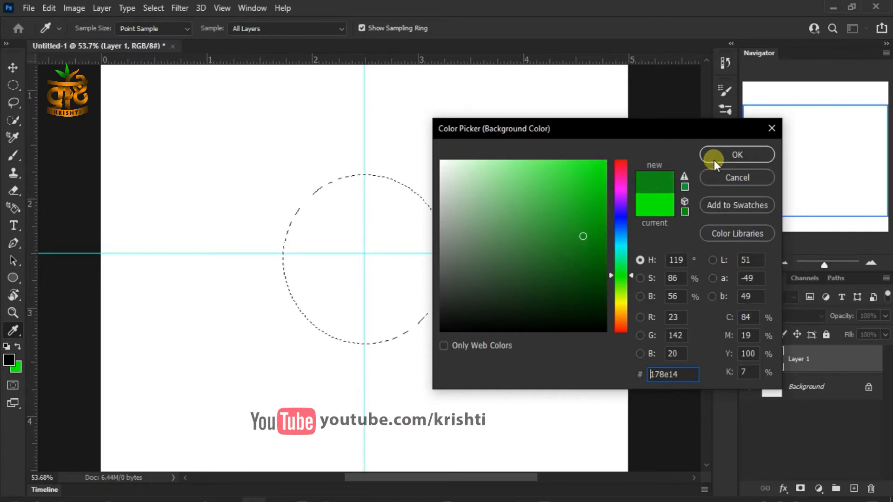
{"action": "left_click", "coordinate": [713, 160]}
{"action": "key", "text": "ctrl+BackSpace"}
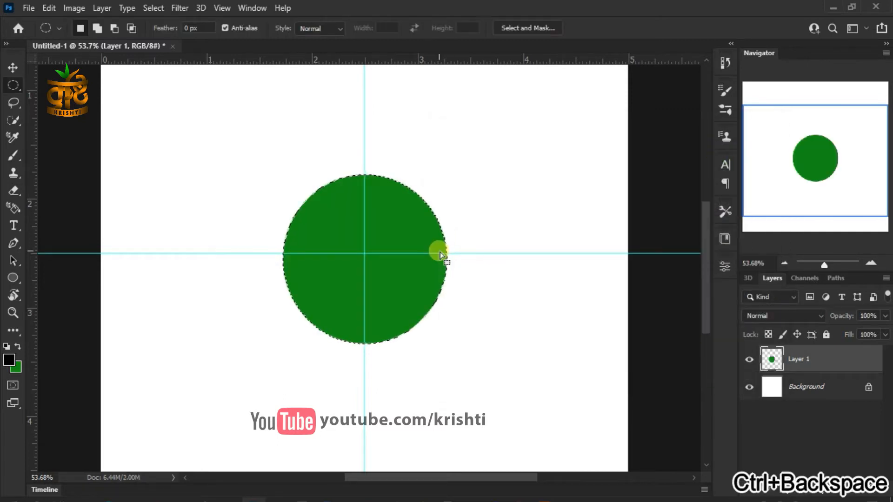
{"action": "key", "text": "ctrl+d"}
Step: Scale the green circle down to about 0.6 in wide and centre it horizontally against the background
{"action": "key", "text": "ctrl+t"}
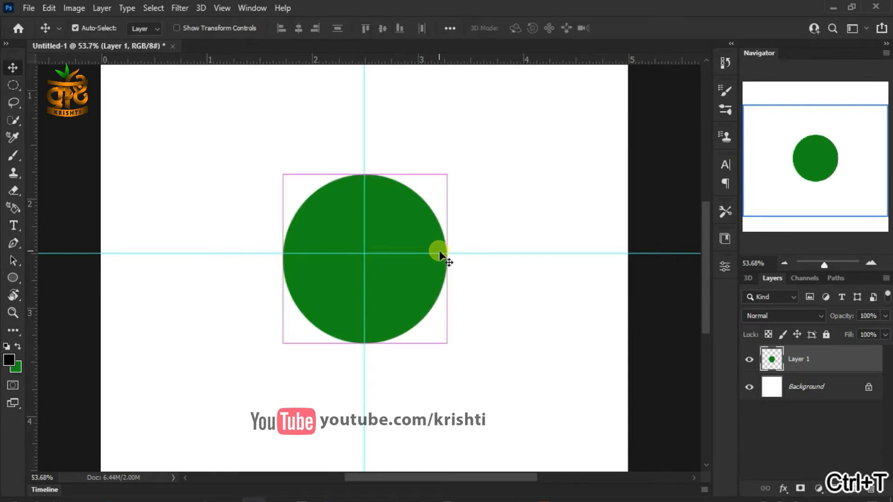
{"action": "left_click_drag", "start_coordinate": [446, 342], "coordinate": [372, 268]}
{"action": "scroll", "coordinate": [377, 261], "scroll_direction": "up", "scroll_amount": 5}
{"action": "key", "text": "Return"}
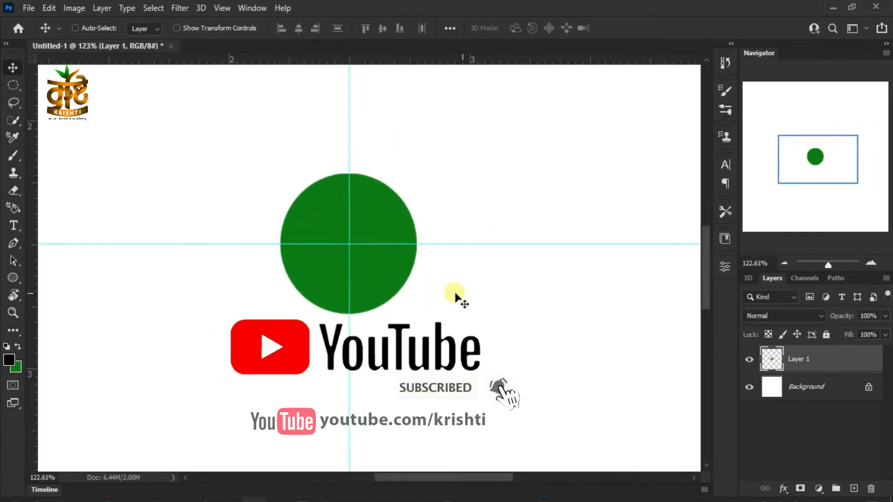
{"action": "left_click", "coordinate": [835, 387]}
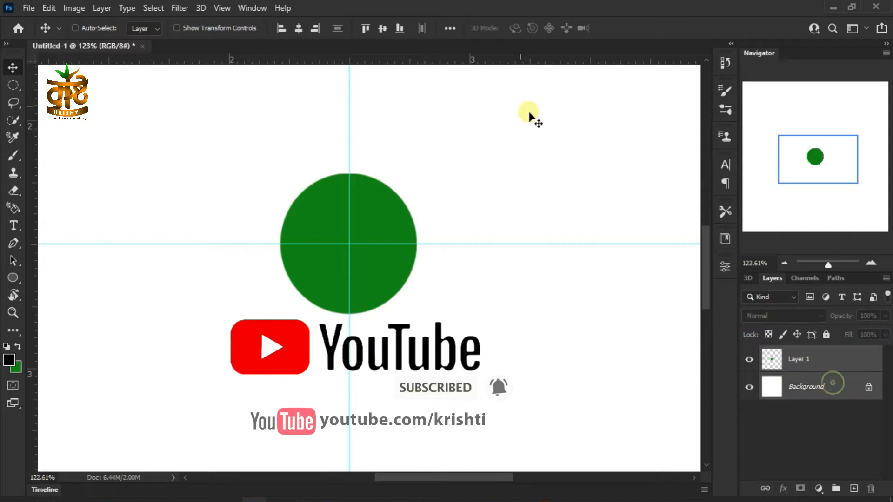
{"action": "left_click", "coordinate": [300, 27]}
{"action": "left_click", "coordinate": [849, 368]}
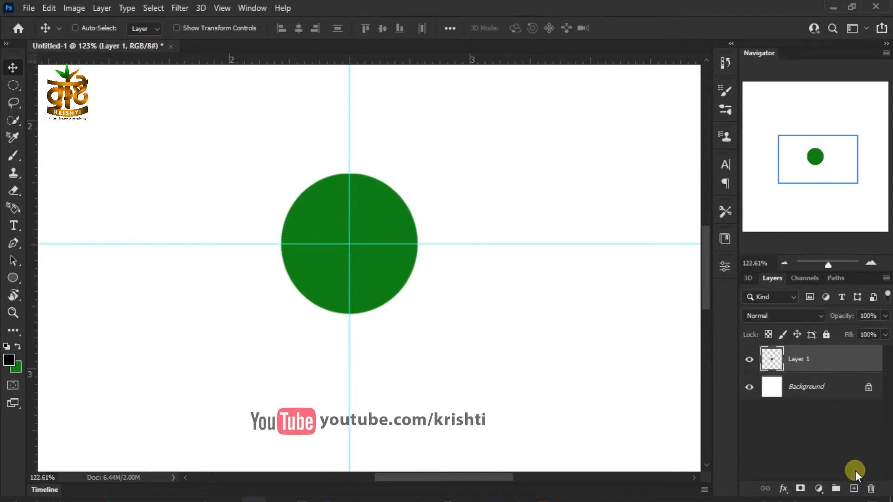
{"action": "left_click", "coordinate": [854, 488]}
{"action": "left_click_drag", "start_coordinate": [379, 200], "coordinate": [369, 312]}
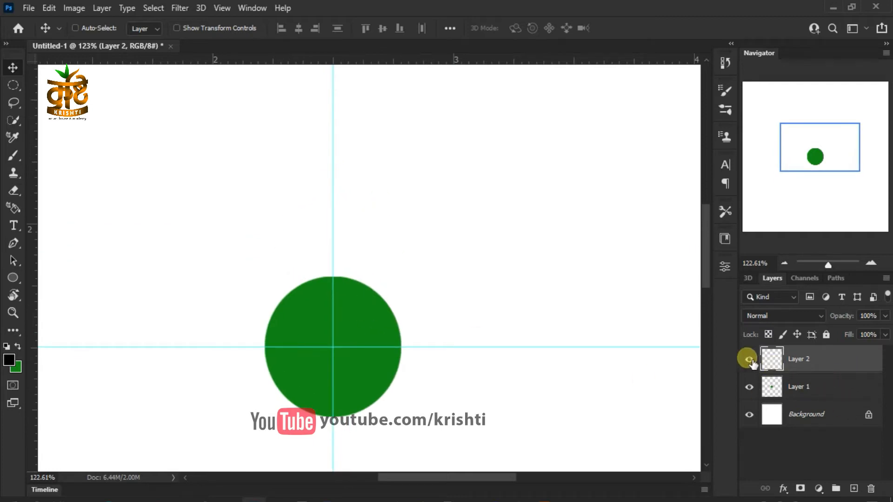
{"action": "key", "text": "Delete"}
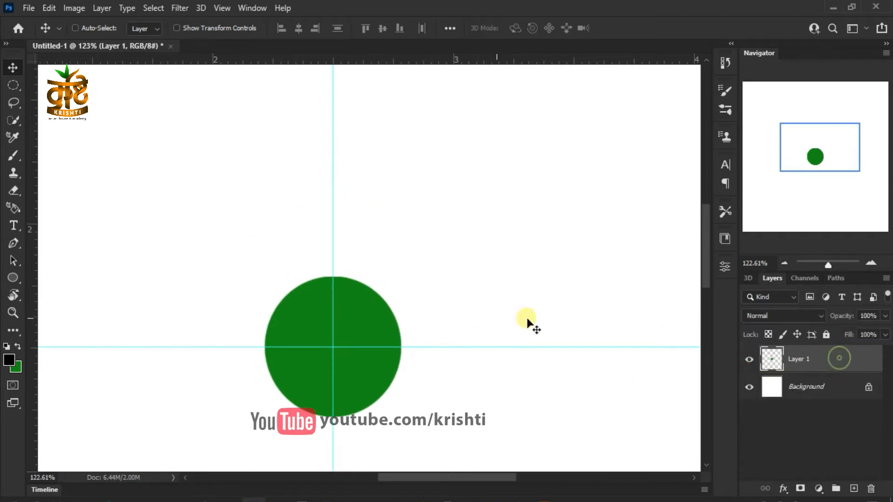
Step: Duplicate the circle, place the copy directly above the original, and narrow it to 77.65% width as an upright ellipse
{"action": "left_click_drag", "start_coordinate": [839, 369], "coordinate": [855, 489]}
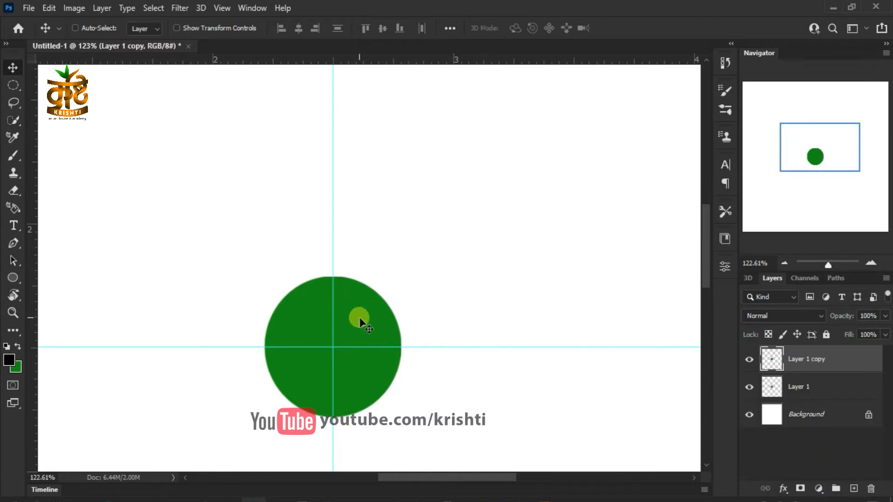
{"action": "left_click_drag", "start_coordinate": [361, 319], "coordinate": [364, 177]}
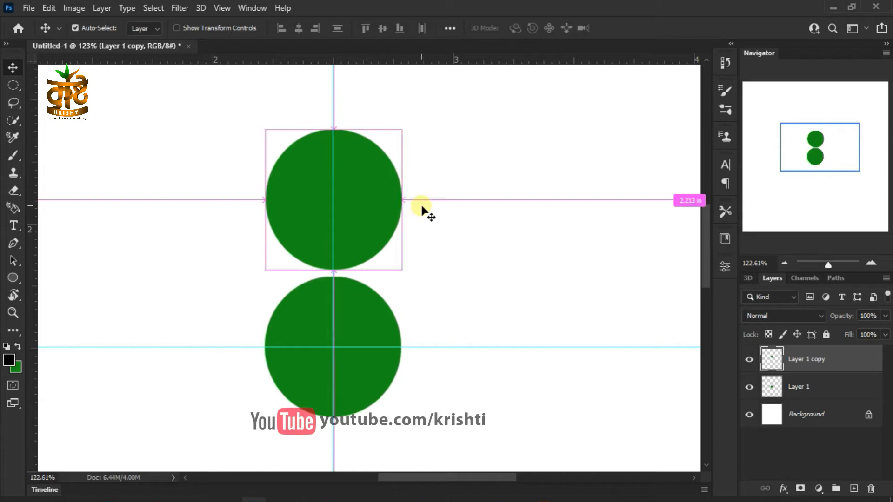
{"action": "key", "text": "ctrl+t"}
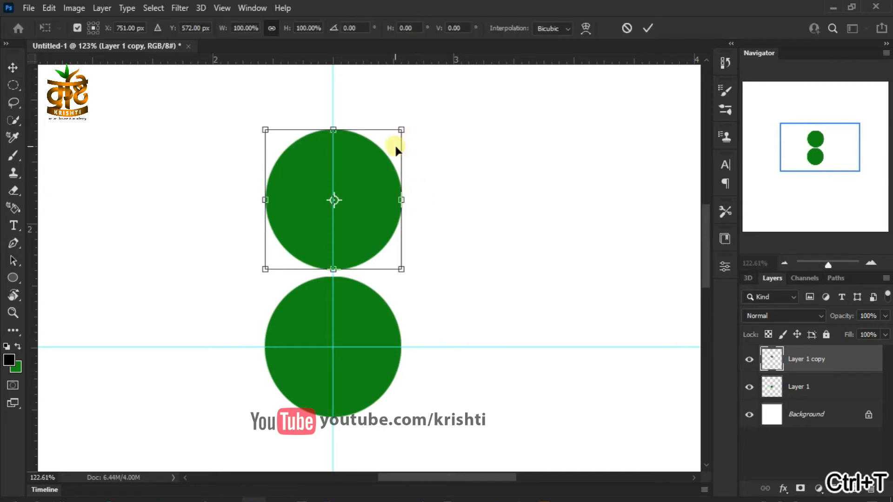
{"action": "left_click_drag", "start_coordinate": [407, 201], "coordinate": [367, 213]}
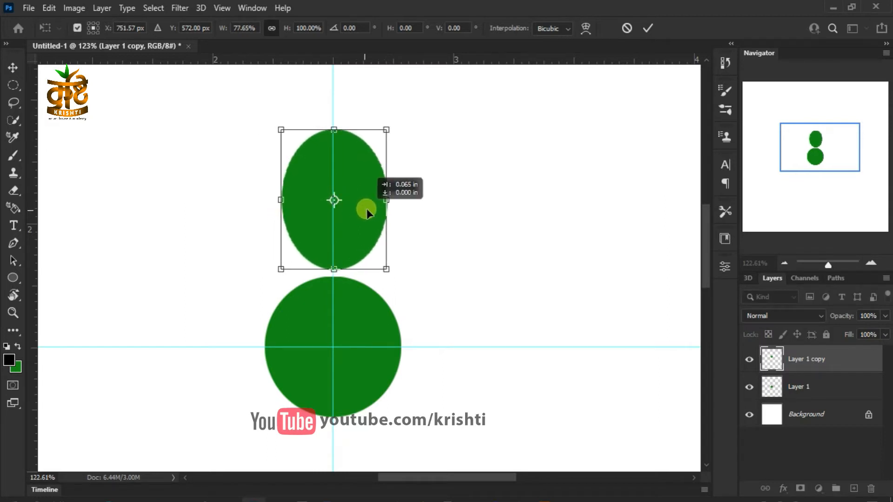
{"action": "key", "text": "Return"}
Step: Load the upper ellipse's outline as a selection and add a new layer above it
{"action": "scroll", "coordinate": [356, 224], "scroll_direction": "up", "scroll_amount": 3}
{"action": "left_click_drag", "start_coordinate": [346, 194], "coordinate": [343, 232]}
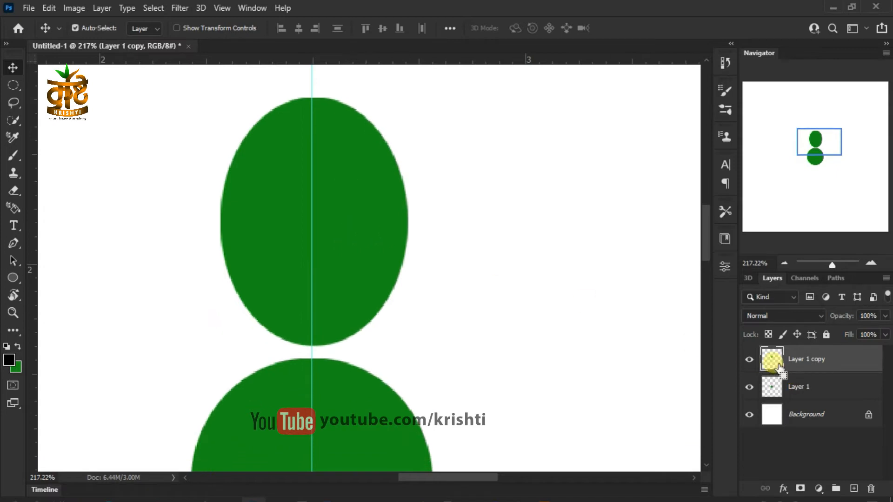
{"action": "left_click", "coordinate": [780, 367], "text": "ctrl"}
{"action": "left_click", "coordinate": [854, 488]}
Step: Paint black shading over the middle and lower part of the selected ellipse with a soft 88 px brush
{"action": "left_click", "coordinate": [12, 137]}
{"action": "left_click", "coordinate": [13, 156]}
{"action": "left_click", "coordinate": [9, 360]}
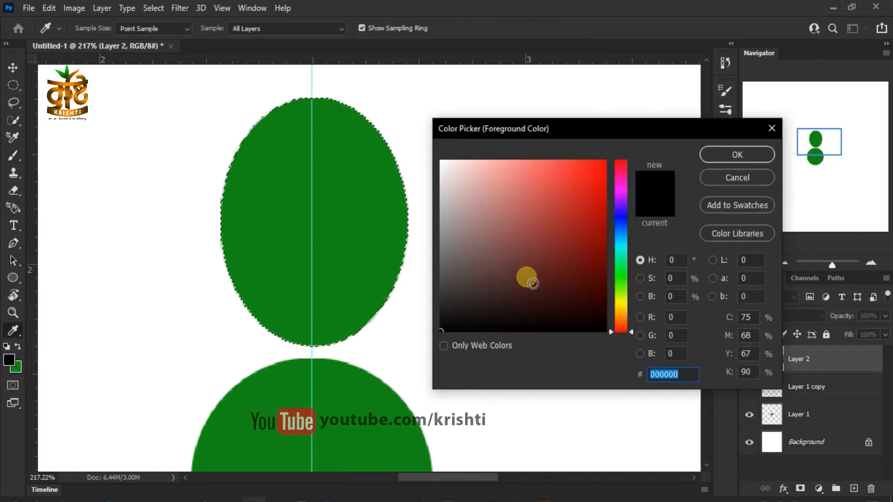
{"action": "left_click", "coordinate": [744, 154]}
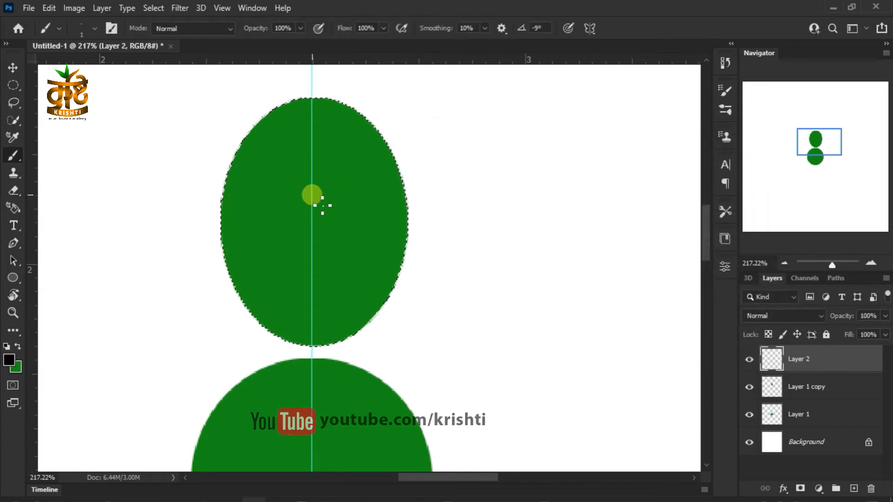
{"action": "right_click", "coordinate": [312, 195]}
{"action": "left_click_drag", "start_coordinate": [449, 255], "coordinate": [380, 256]}
{"action": "left_click", "coordinate": [533, 3]}
{"action": "mouse_move", "coordinate": [300, 260]}
{"action": "left_mouse_down"}
{"action": "mouse_move", "coordinate": [301, 300]}
{"action": "mouse_move", "coordinate": [366, 269]}
{"action": "mouse_move", "coordinate": [304, 219]}
{"action": "mouse_move", "coordinate": [334, 271]}
{"action": "mouse_move", "coordinate": [300, 235]}
{"action": "mouse_move", "coordinate": [286, 278]}
{"action": "mouse_move", "coordinate": [329, 249]}
{"action": "mouse_move", "coordinate": [363, 262]}
{"action": "mouse_move", "coordinate": [344, 326]}
{"action": "mouse_move", "coordinate": [283, 310]}
{"action": "left_mouse_up"}
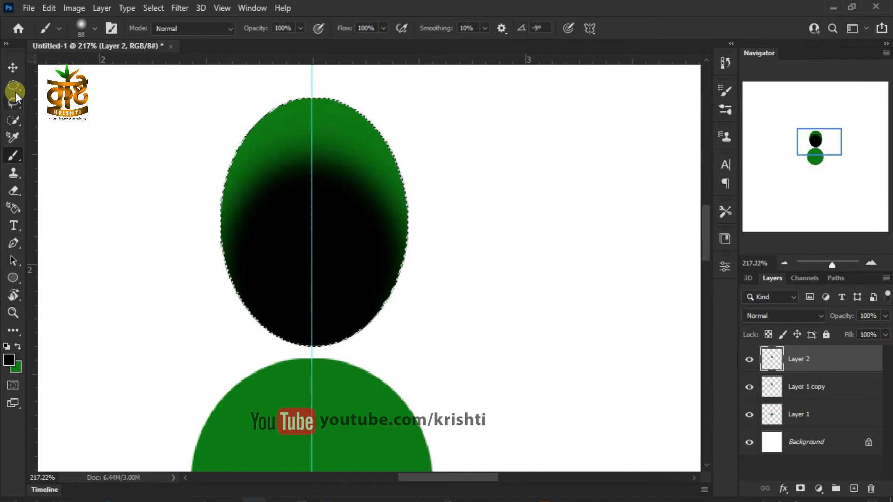
Step: Lower the shading layer's opacity to 64%, add more soft black strokes across the ellipse's middle, and deselect
{"action": "key", "text": "v"}
{"action": "left_click_drag", "start_coordinate": [883, 319], "coordinate": [863, 331]}
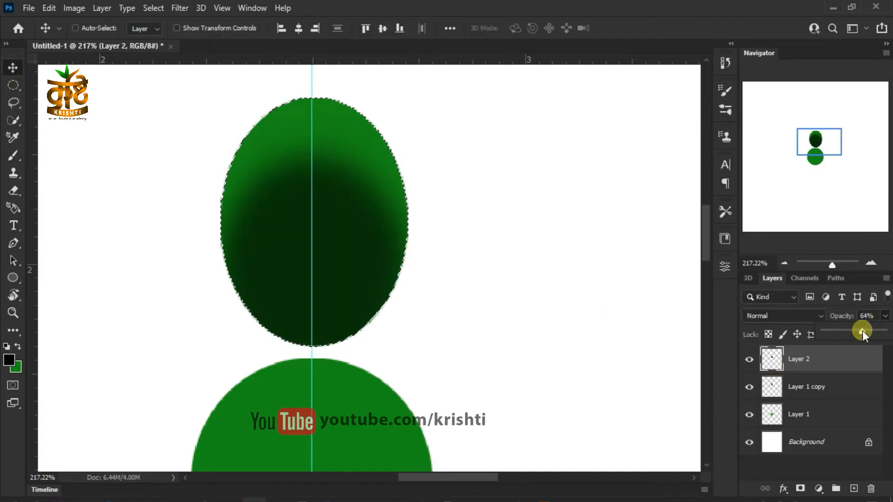
{"action": "left_click", "coordinate": [13, 156]}
{"action": "mouse_move", "coordinate": [289, 253]}
{"action": "left_mouse_down"}
{"action": "mouse_move", "coordinate": [247, 275]}
{"action": "mouse_move", "coordinate": [338, 262]}
{"action": "mouse_move", "coordinate": [354, 248]}
{"action": "mouse_move", "coordinate": [359, 274]}
{"action": "mouse_move", "coordinate": [362, 253]}
{"action": "left_mouse_up"}
{"action": "mouse_move", "coordinate": [319, 273]}
{"action": "left_mouse_down"}
{"action": "mouse_move", "coordinate": [289, 237]}
{"action": "mouse_move", "coordinate": [351, 235]}
{"action": "left_mouse_up"}
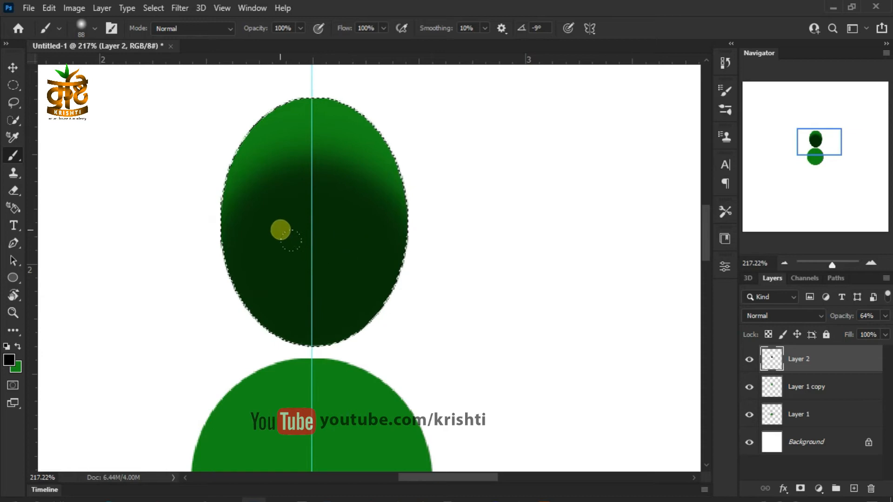
{"action": "left_click", "coordinate": [13, 68]}
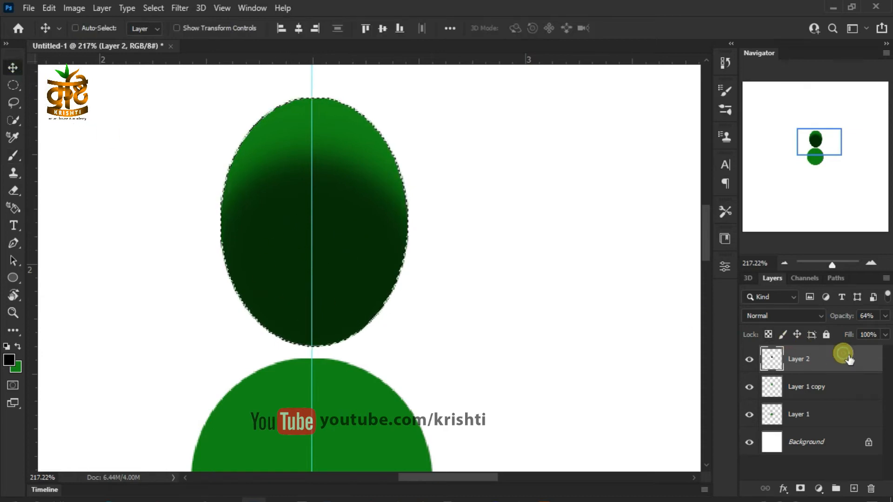
{"action": "key", "text": "ctrl+d"}
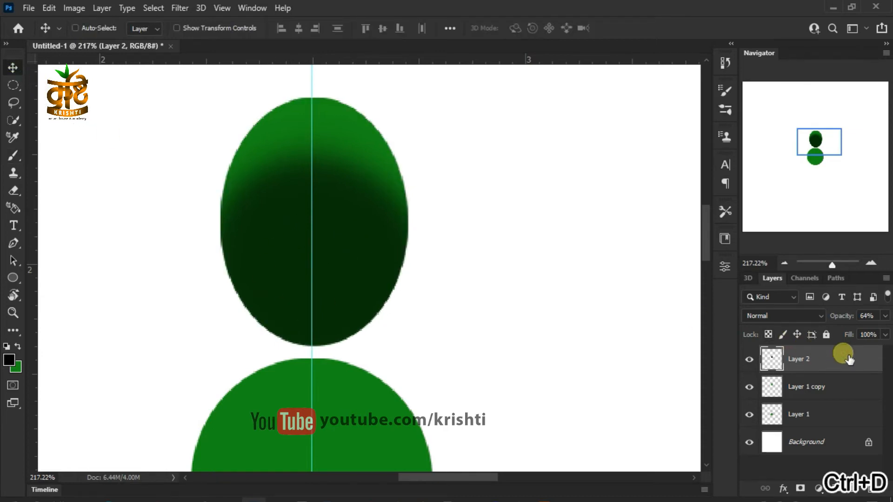
Step: Duplicate the green ellipse layer and place the copy above the shading layer
{"action": "left_click", "coordinate": [856, 392]}
{"action": "key", "text": "ctrl+j"}
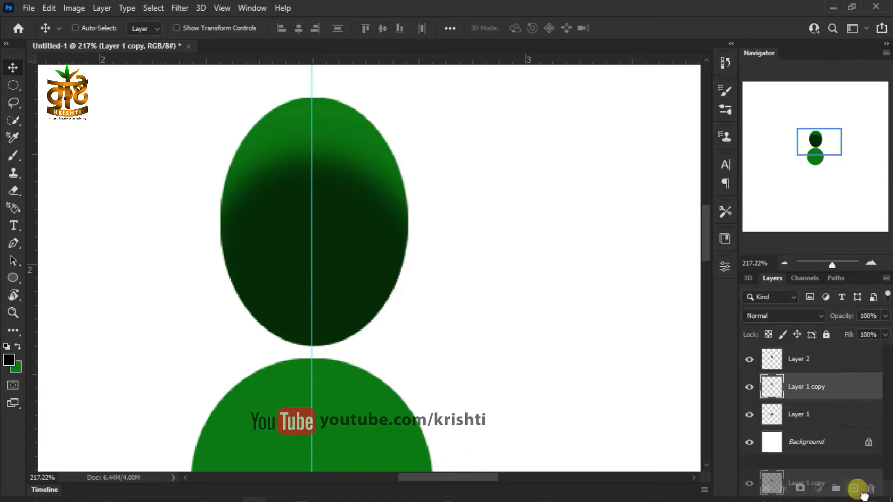
{"action": "left_click_drag", "start_coordinate": [860, 394], "coordinate": [856, 356]}
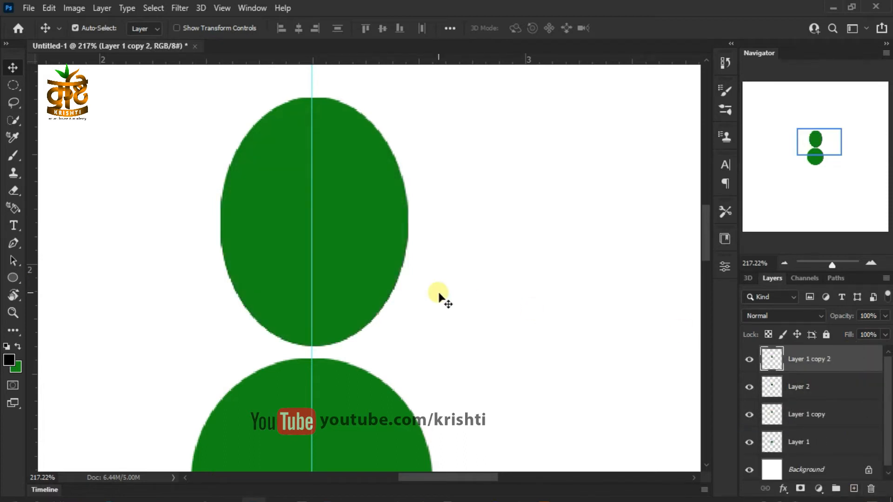
Step: Scale the duplicated ellipse down proportionally and place it on the vertical guide at the lower end of the shaded ellipse
{"action": "key", "text": "ctrl+t"}
{"action": "left_click_drag", "start_coordinate": [408, 98], "coordinate": [349, 169]}
{"action": "left_click_drag", "start_coordinate": [313, 265], "coordinate": [344, 267]}
{"action": "double_click", "coordinate": [345, 270]}
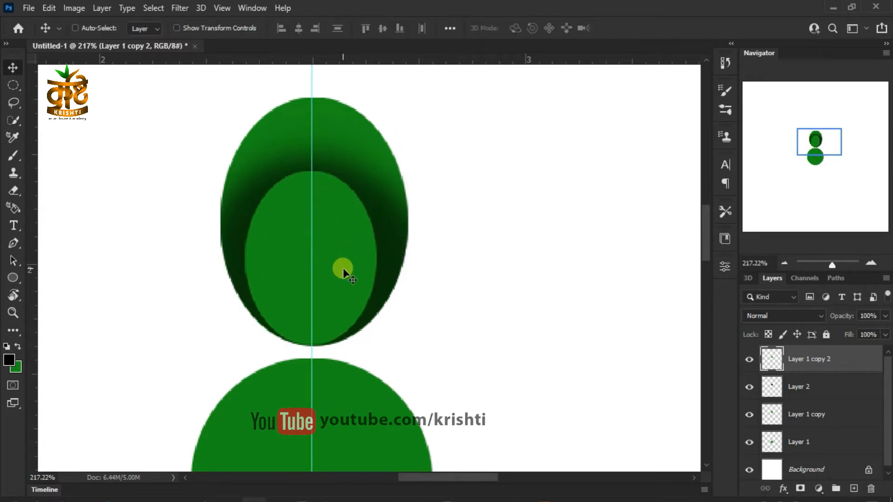
Step: Widen the small inner ellipse towards the shaded ellipse's sides, keeping it centred on the vertical guide
{"action": "key", "text": "ctrl+t"}
{"action": "left_click_drag", "start_coordinate": [376, 257], "coordinate": [350, 239]}
{"action": "left_click_drag", "start_coordinate": [312, 150], "coordinate": [312, 172]}
{"action": "left_click_drag", "start_coordinate": [387, 260], "coordinate": [394, 260]}
{"action": "left_click_drag", "start_coordinate": [339, 258], "coordinate": [335, 256]}
{"action": "key", "text": "Return"}
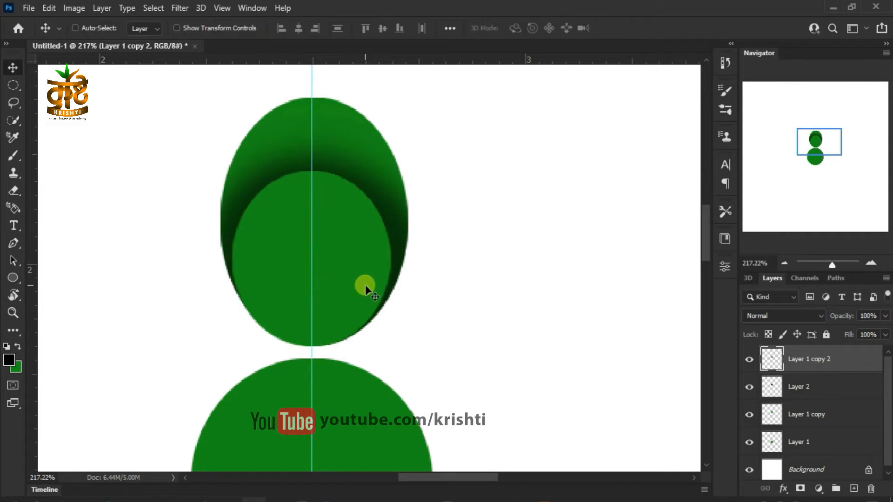
Step: Add a new layer above the inner ellipse, load the ellipse as a selection, and paint soft black over its lower part
{"action": "scroll", "coordinate": [350, 292], "scroll_direction": "up", "scroll_amount": 1}
{"action": "scroll", "coordinate": [335, 305], "scroll_direction": "down", "scroll_amount": 2}
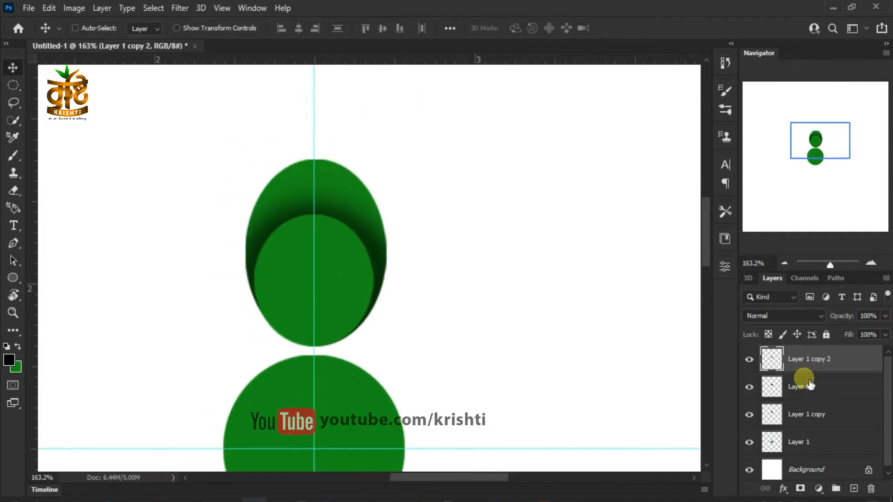
{"action": "left_click", "coordinate": [849, 397]}
{"action": "left_click", "coordinate": [859, 367]}
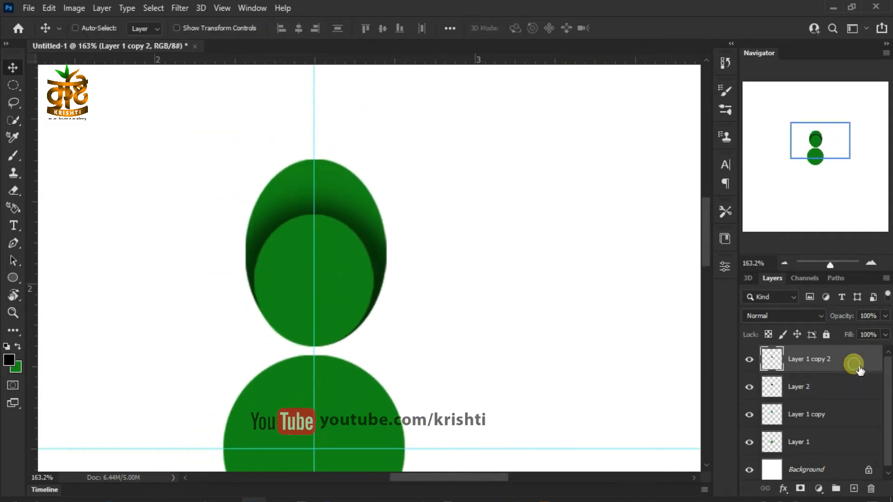
{"action": "left_click", "coordinate": [13, 157]}
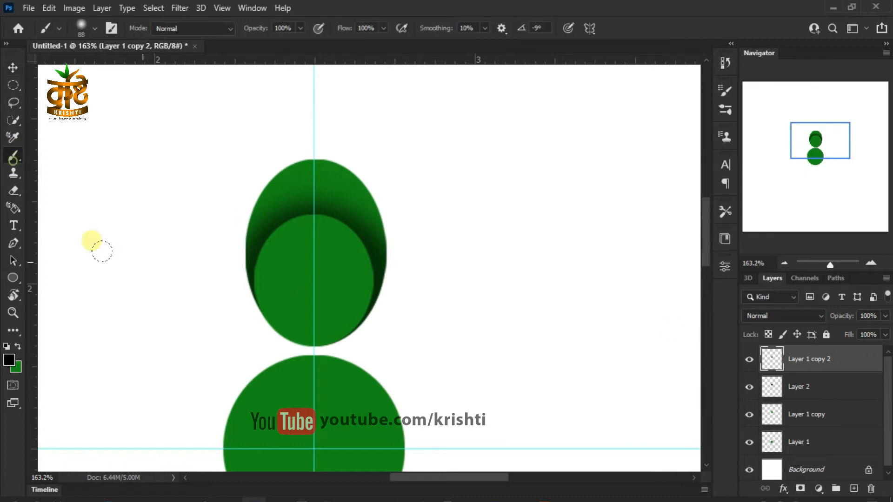
{"action": "left_click", "coordinate": [854, 489]}
{"action": "scroll", "coordinate": [333, 302], "scroll_direction": "up", "scroll_amount": 5}
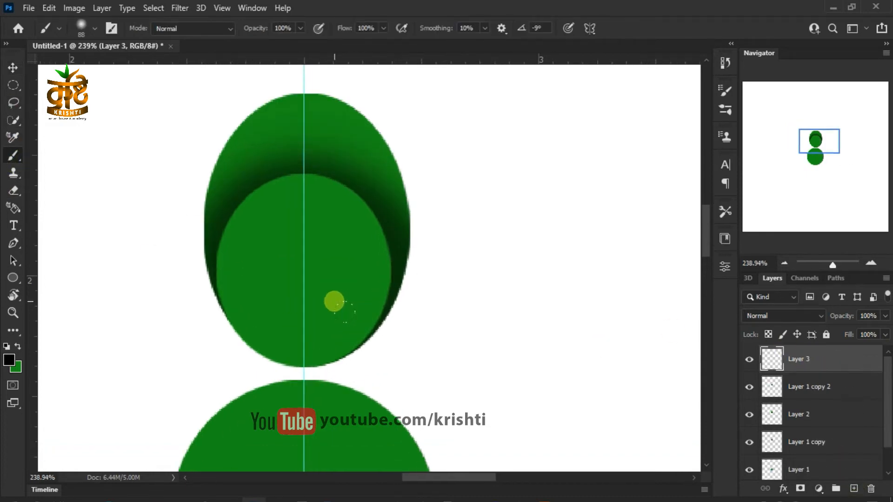
{"action": "left_click", "coordinate": [772, 390], "text": "ctrl"}
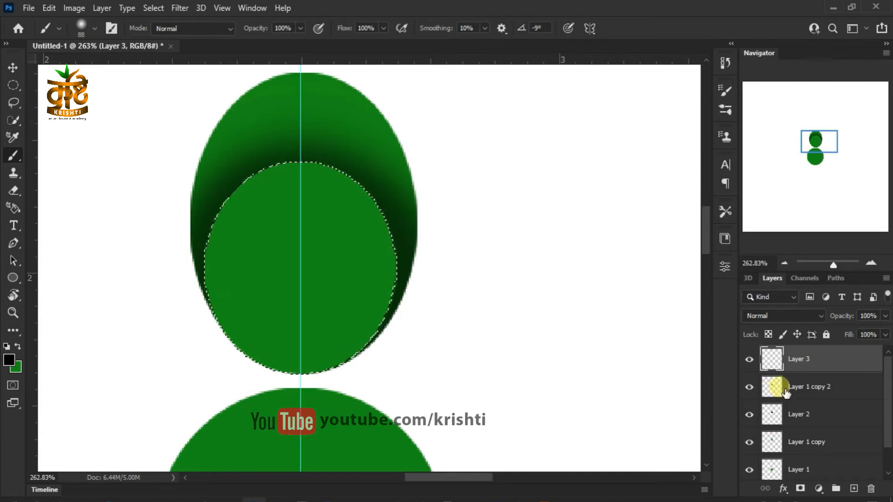
{"action": "mouse_move", "coordinate": [286, 298]}
{"action": "left_mouse_down"}
{"action": "mouse_move", "coordinate": [261, 353]}
{"action": "mouse_move", "coordinate": [263, 314]}
{"action": "mouse_move", "coordinate": [331, 301]}
{"action": "mouse_move", "coordinate": [346, 358]}
{"action": "mouse_move", "coordinate": [328, 310]}
{"action": "mouse_move", "coordinate": [266, 308]}
{"action": "mouse_move", "coordinate": [327, 304]}
{"action": "mouse_move", "coordinate": [352, 359]}
{"action": "mouse_move", "coordinate": [284, 298]}
{"action": "mouse_move", "coordinate": [279, 321]}
{"action": "left_mouse_up"}
{"action": "key", "text": "v"}
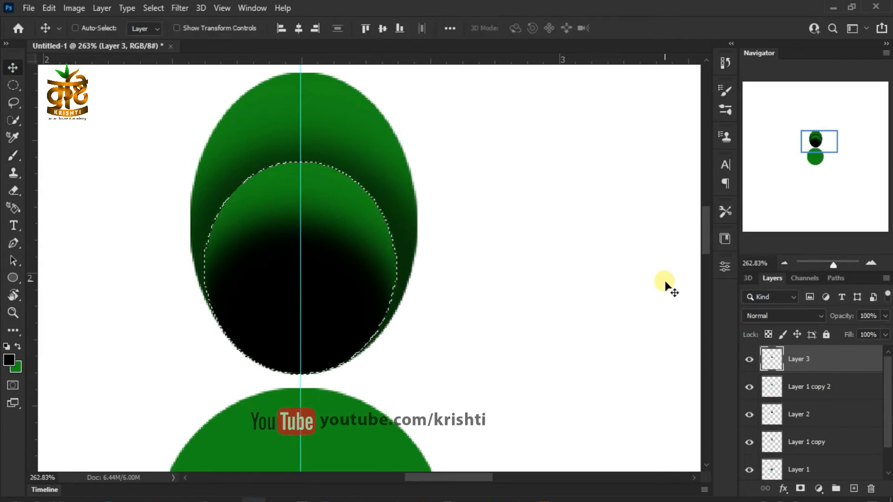
Step: Deselect and reduce the new shading layer to 65% opacity and 79% fill
{"action": "key", "text": "ctrl+d"}
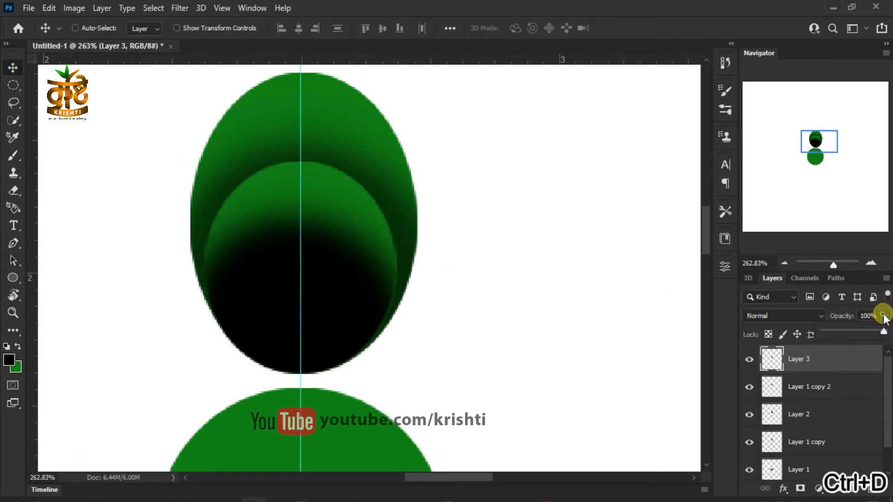
{"action": "left_click_drag", "start_coordinate": [866, 328], "coordinate": [875, 353]}
{"action": "left_click", "coordinate": [884, 334]}
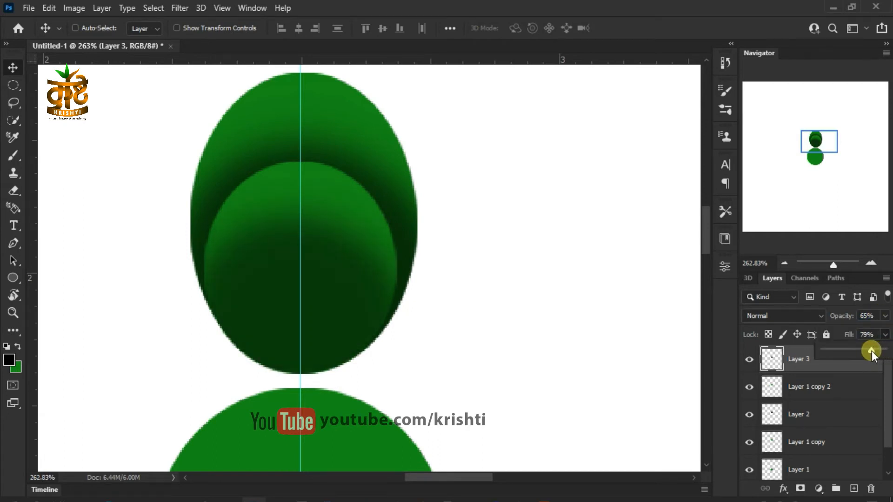
Step: Duplicate the inner ellipse layer and scale the copy down towards the lower end of the shaded ellipse
{"action": "scroll", "coordinate": [449, 296], "scroll_direction": "down", "scroll_amount": 5}
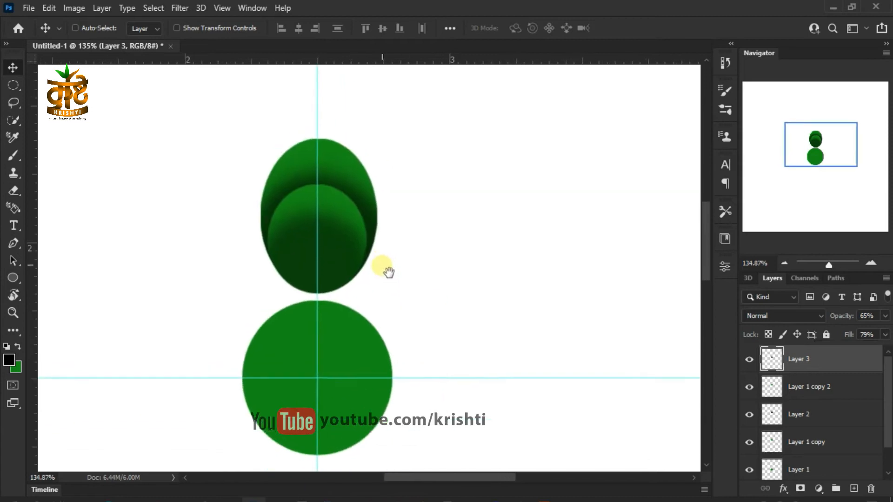
{"action": "scroll", "coordinate": [383, 270], "scroll_direction": "up", "scroll_amount": 5}
{"action": "left_click_drag", "start_coordinate": [858, 394], "coordinate": [855, 488]}
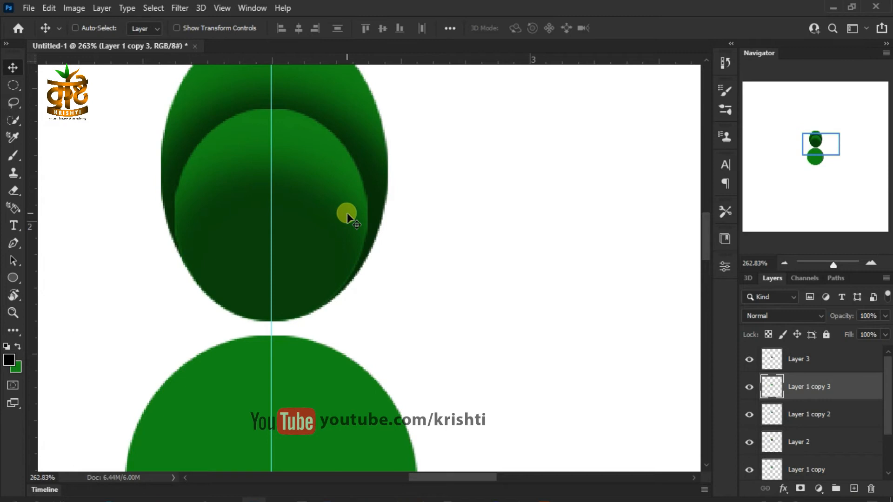
{"action": "key", "text": "ctrl+t"}
{"action": "left_click_drag", "start_coordinate": [366, 109], "coordinate": [339, 174]}
{"action": "mouse_move", "coordinate": [312, 246]}
{"action": "left_mouse_down"}
{"action": "mouse_move", "coordinate": [327, 255]}
{"action": "mouse_move", "coordinate": [319, 255]}
{"action": "left_mouse_up"}
{"action": "key", "text": "Return"}
Step: Move the smallest ellipse's layer above the upper shading layer and nudge the ellipse down to the shaded ellipse's lower end
{"action": "left_click_drag", "start_coordinate": [797, 376], "coordinate": [851, 354]}
{"action": "key", "text": "Down"}
{"action": "key", "text": "Down"}
{"action": "key", "text": "Down"}
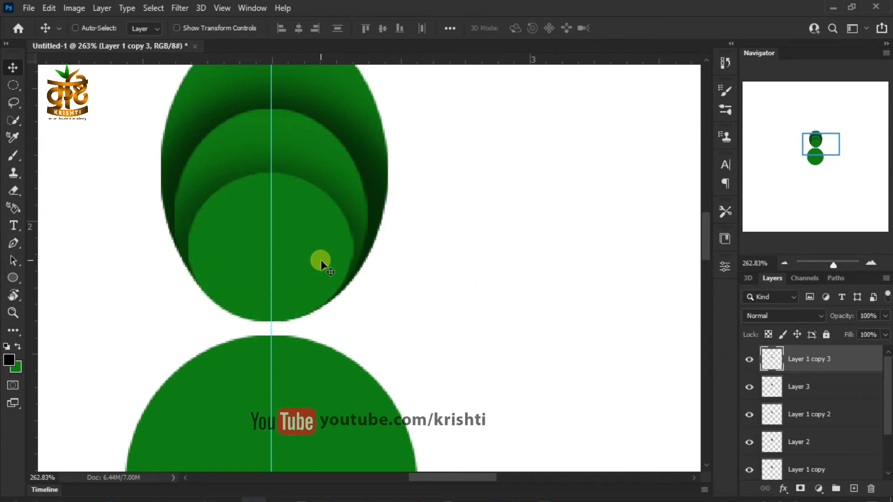
Step: Narrow the smallest ellipse to about 82.3% of its width and recentre it on the vertical guide
{"action": "key", "text": "ctrl+t"}
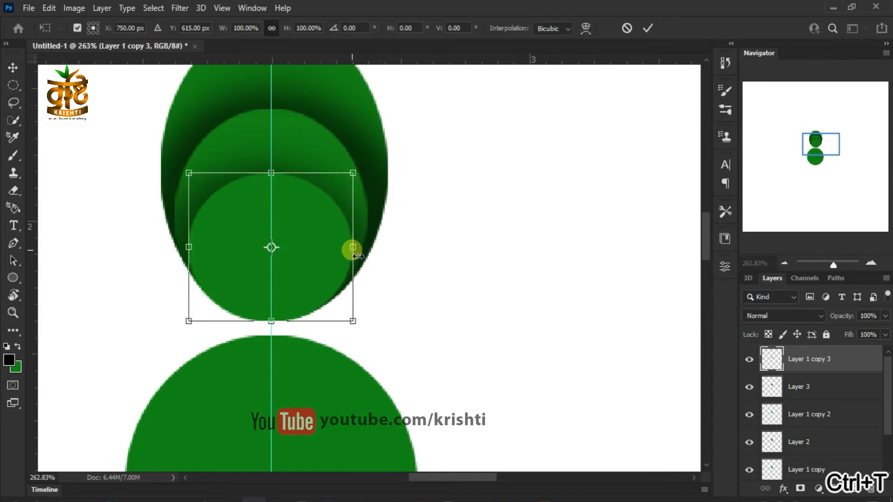
{"action": "left_click_drag", "start_coordinate": [353, 247], "coordinate": [329, 250]}
{"action": "left_click_drag", "start_coordinate": [299, 284], "coordinate": [311, 284]}
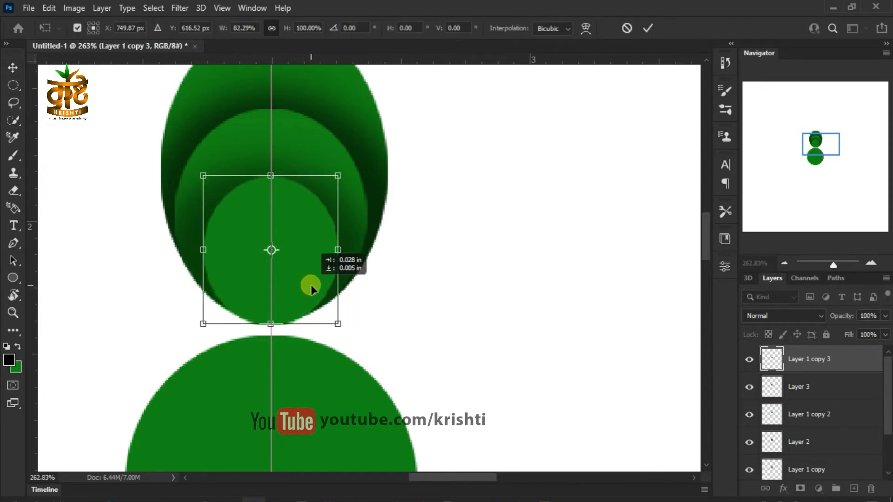
{"action": "key", "text": "Return"}
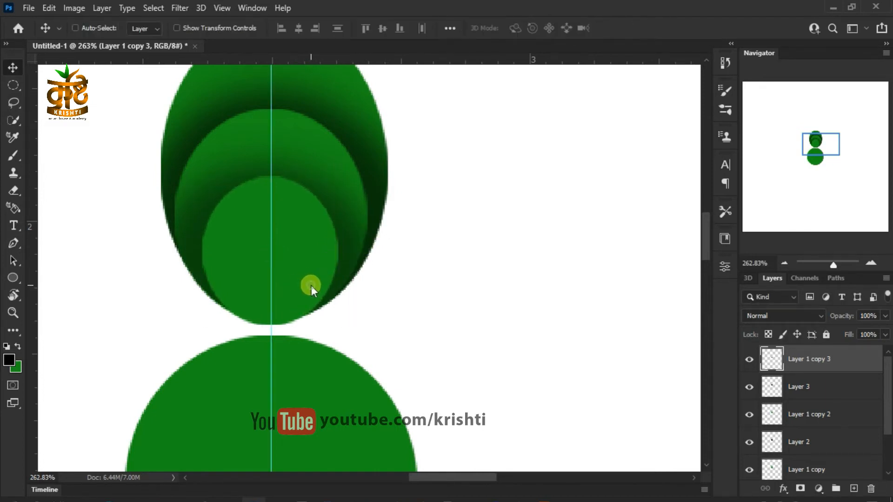
Step: Select the smallest ellipse's shape, fill it with orange #ffae00 as the background colour, and deselect
{"action": "left_click", "coordinate": [772, 359], "text": "ctrl"}
{"action": "left_click", "coordinate": [17, 368]}
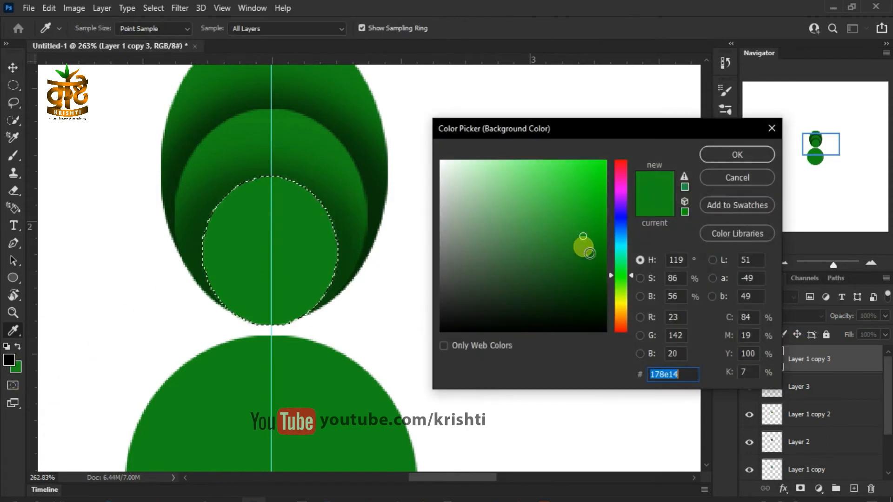
{"action": "left_click_drag", "start_coordinate": [622, 299], "coordinate": [624, 312]}
{"action": "left_click_drag", "start_coordinate": [578, 169], "coordinate": [606, 160]}
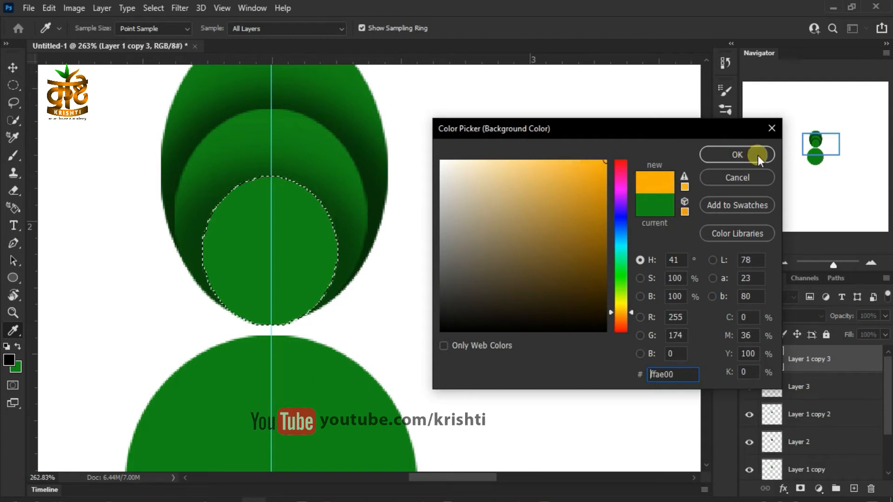
{"action": "left_click", "coordinate": [737, 154]}
{"action": "key", "text": "v"}
{"action": "key", "text": "ctrl+BackSpace"}
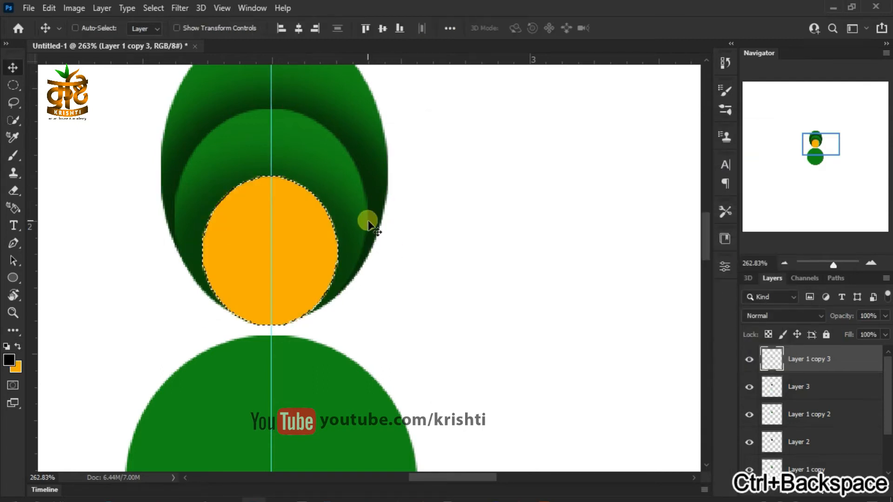
{"action": "key", "text": "ctrl+d"}
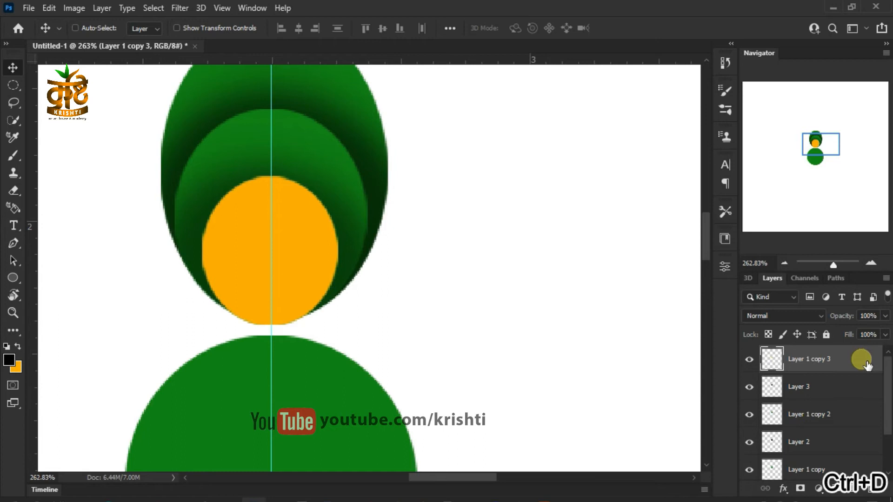
Step: On a new layer, paint soft brown #9f710d shading over the orange ellipse's lower part, within the ellipse's selection
{"action": "left_click", "coordinate": [854, 489]}
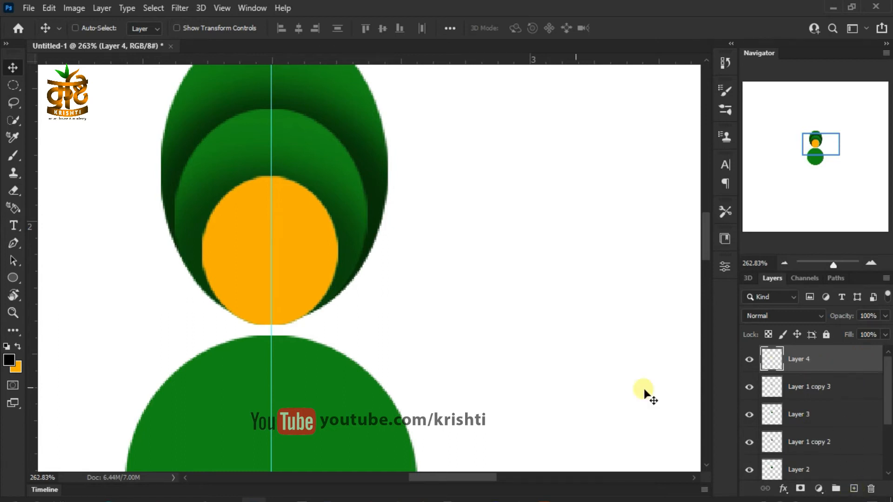
{"action": "left_click", "coordinate": [11, 159]}
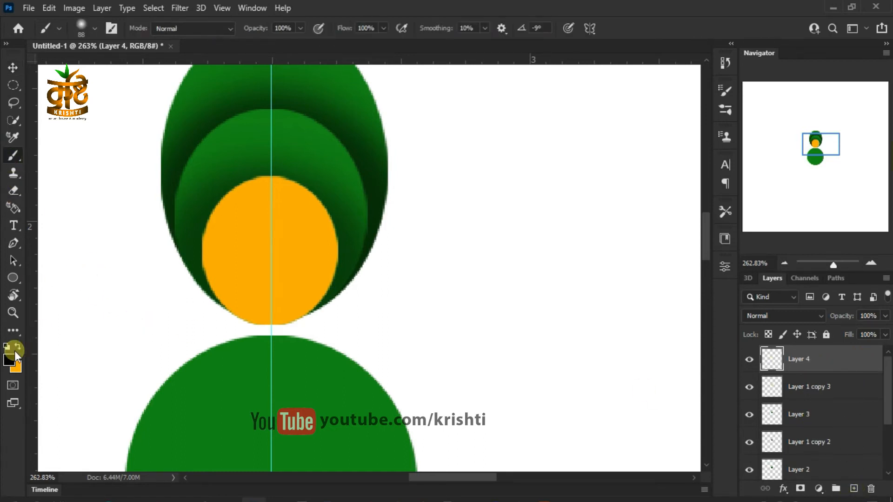
{"action": "left_click", "coordinate": [11, 353]}
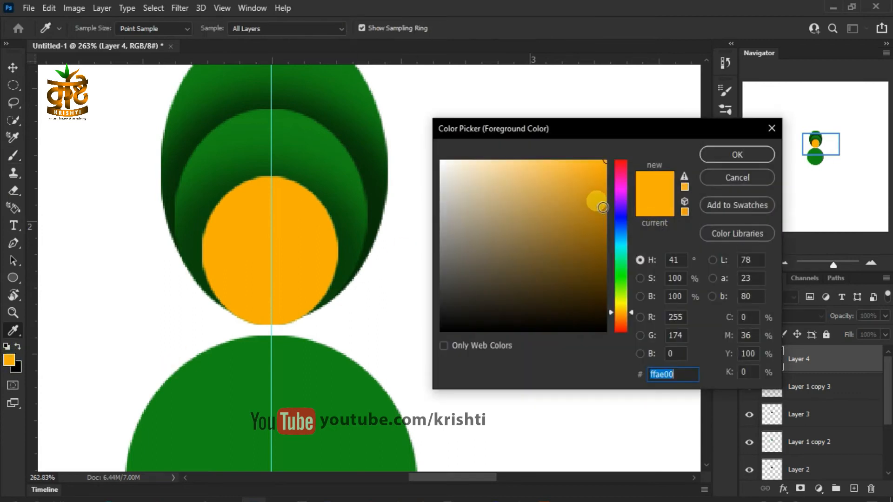
{"action": "left_click_drag", "start_coordinate": [599, 181], "coordinate": [599, 231]}
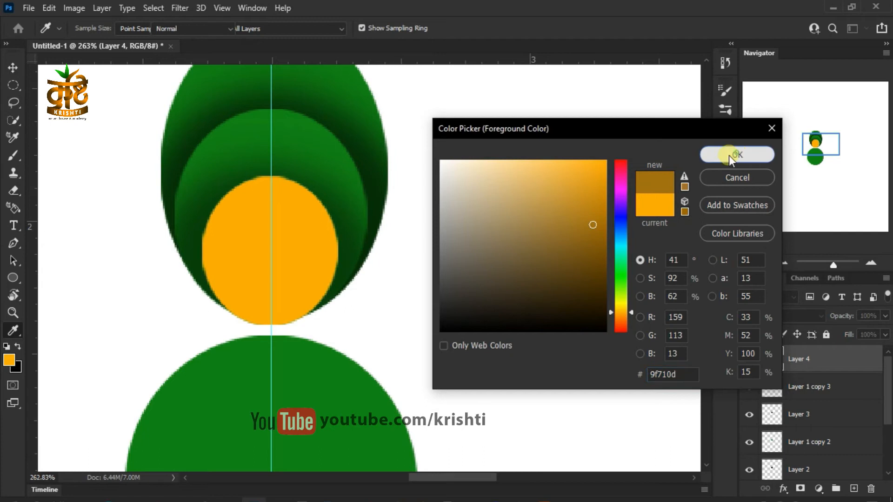
{"action": "left_click", "coordinate": [732, 154]}
{"action": "left_click", "coordinate": [780, 397], "text": "ctrl"}
{"action": "scroll", "coordinate": [253, 242], "scroll_direction": "up", "scroll_amount": 2}
{"action": "scroll", "coordinate": [314, 283], "scroll_direction": "down", "scroll_amount": 1}
{"action": "mouse_move", "coordinate": [297, 343]}
{"action": "left_mouse_down"}
{"action": "mouse_move", "coordinate": [279, 350]}
{"action": "mouse_move", "coordinate": [278, 312]}
{"action": "mouse_move", "coordinate": [285, 339]}
{"action": "left_mouse_up"}
Step: On another new layer, paint a soft red glow at the orange ellipse's lower end with a 53 px brush
{"action": "left_click", "coordinate": [854, 489]}
{"action": "left_click", "coordinate": [10, 360]}
{"action": "left_click_drag", "start_coordinate": [619, 169], "coordinate": [645, 138]}
{"action": "left_click", "coordinate": [734, 158]}
{"action": "mouse_move", "coordinate": [315, 328]}
{"action": "left_mouse_down"}
{"action": "mouse_move", "coordinate": [333, 326]}
{"action": "mouse_move", "coordinate": [270, 327]}
{"action": "left_mouse_up"}
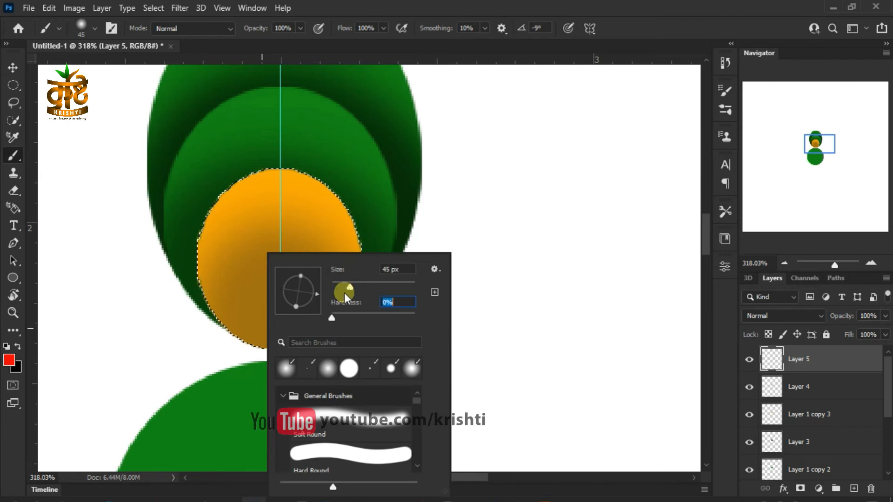
{"action": "left_click_drag", "start_coordinate": [352, 290], "coordinate": [353, 289]}
{"action": "key", "text": "Return"}
{"action": "mouse_move", "coordinate": [270, 341]}
{"action": "left_mouse_down"}
{"action": "mouse_move", "coordinate": [301, 346]}
{"action": "mouse_move", "coordinate": [303, 368]}
{"action": "mouse_move", "coordinate": [306, 346]}
{"action": "mouse_move", "coordinate": [296, 335]}
{"action": "mouse_move", "coordinate": [290, 346]}
{"action": "mouse_move", "coordinate": [273, 325]}
{"action": "left_mouse_up"}
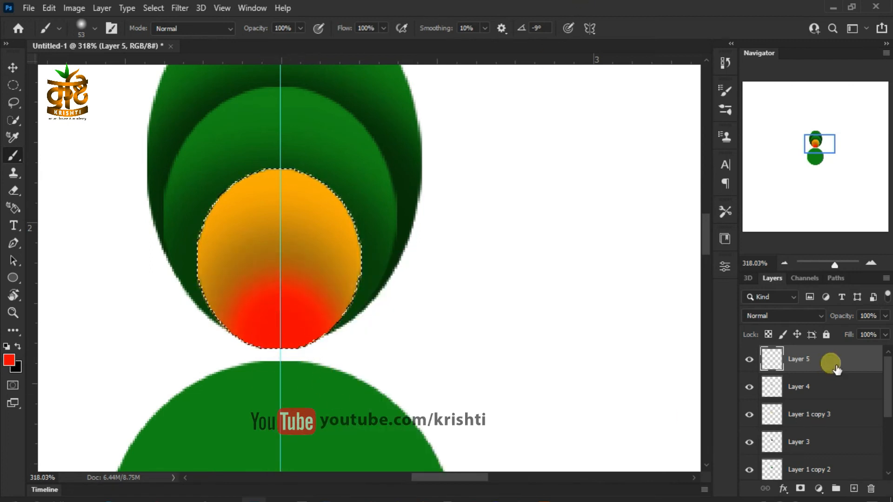
Step: Lower the red glow layer's opacity to 72% and deselect
{"action": "left_click_drag", "start_coordinate": [884, 316], "coordinate": [867, 333]}
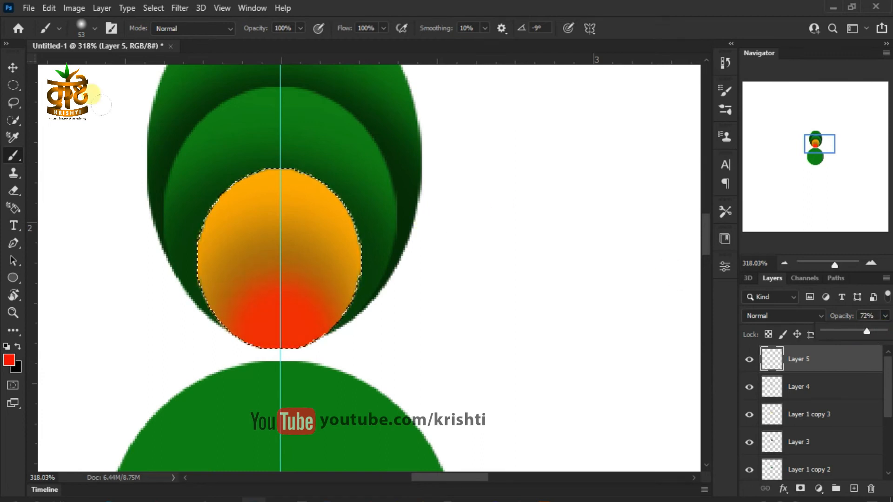
{"action": "left_click", "coordinate": [12, 67]}
{"action": "key", "text": "ctrl+d"}
{"action": "key", "text": "ctrl+0"}
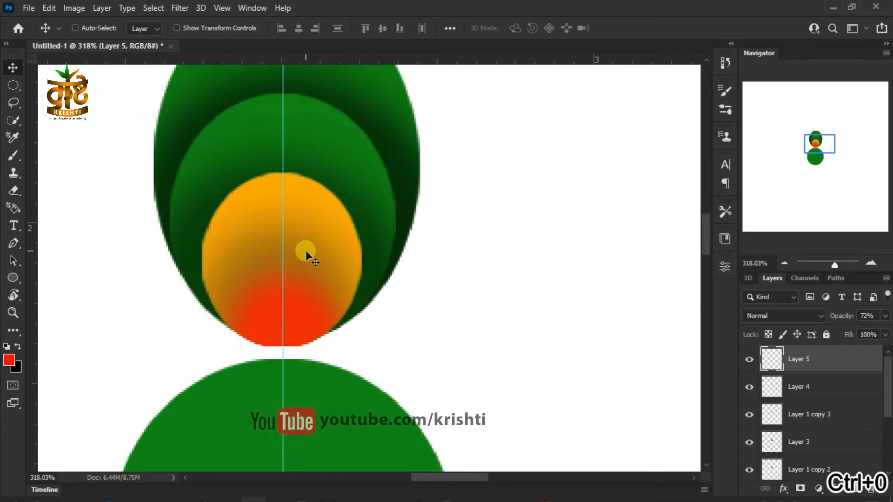
Step: Apply an Inner Bevel to the central circle's layer with 251% depth, 32 px size and 16 px soften
{"action": "scroll", "coordinate": [417, 278], "scroll_direction": "up", "scroll_amount": 2}
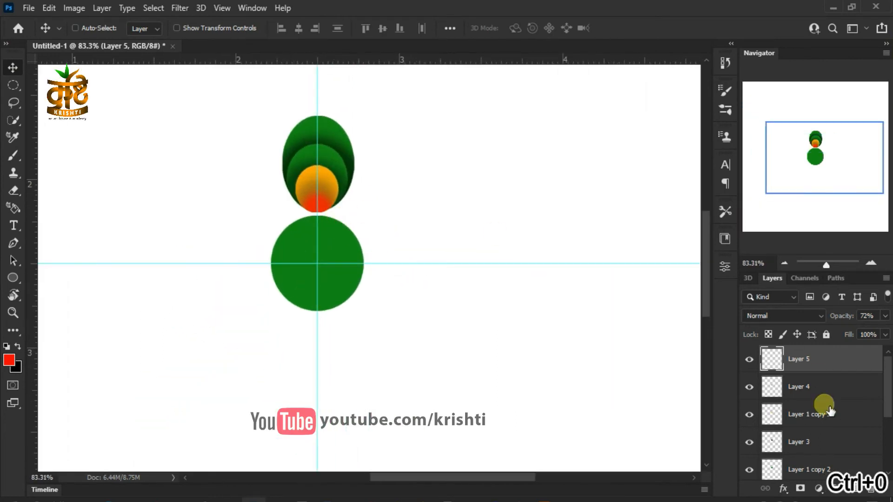
{"action": "scroll", "coordinate": [835, 421], "scroll_direction": "down", "scroll_amount": 3}
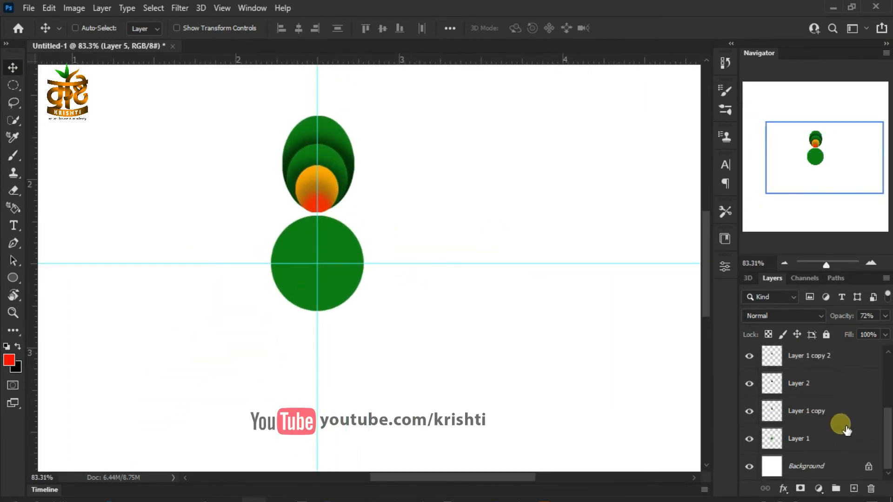
{"action": "scroll", "coordinate": [840, 403], "scroll_direction": "up", "scroll_amount": 1}
{"action": "scroll", "coordinate": [837, 409], "scroll_direction": "down", "scroll_amount": 2}
{"action": "left_click", "coordinate": [748, 439]}
{"action": "left_click", "coordinate": [748, 439]}
{"action": "left_click", "coordinate": [858, 439]}
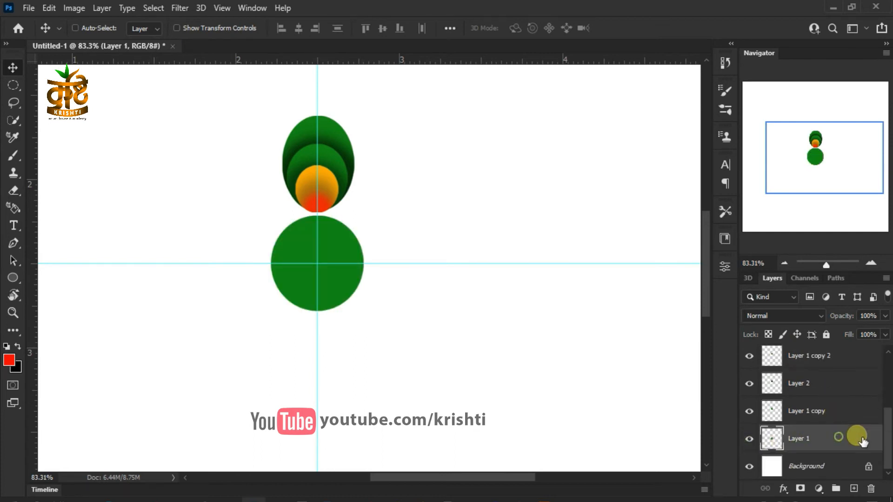
{"action": "double_click", "coordinate": [863, 440]}
{"action": "left_click_drag", "start_coordinate": [576, 41], "coordinate": [538, 75]}
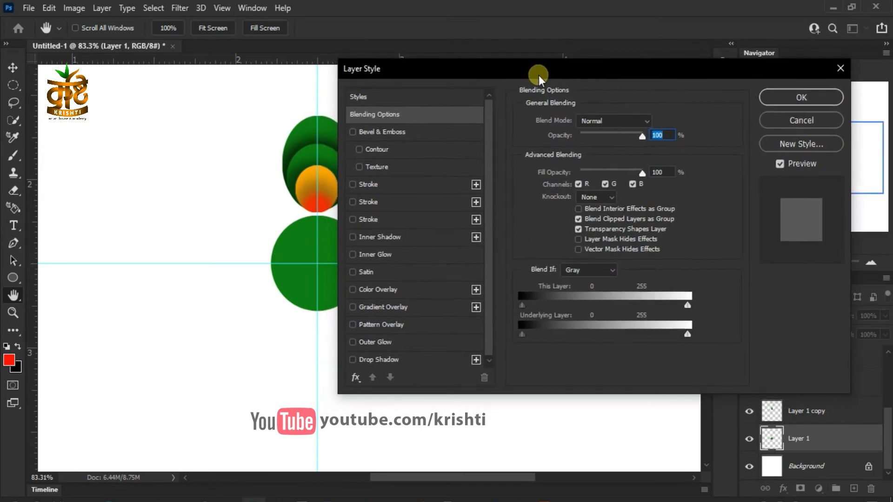
{"action": "left_click", "coordinate": [377, 132]}
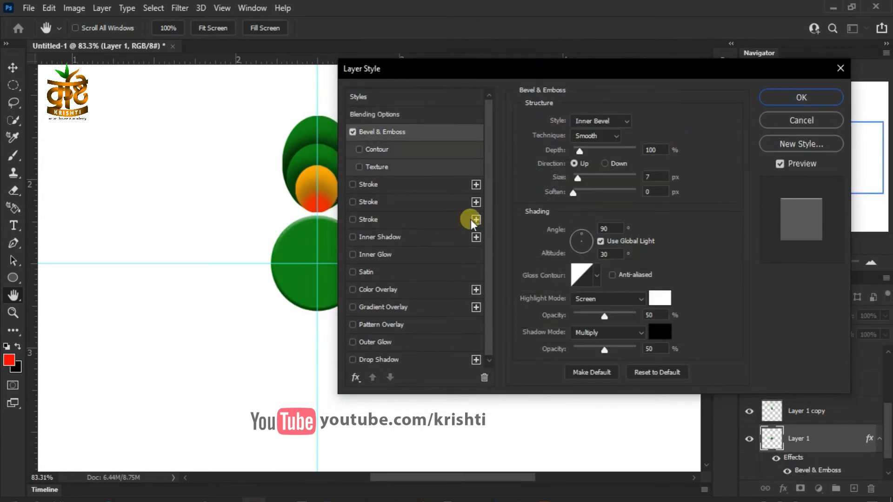
{"action": "left_click_drag", "start_coordinate": [581, 153], "coordinate": [582, 196]}
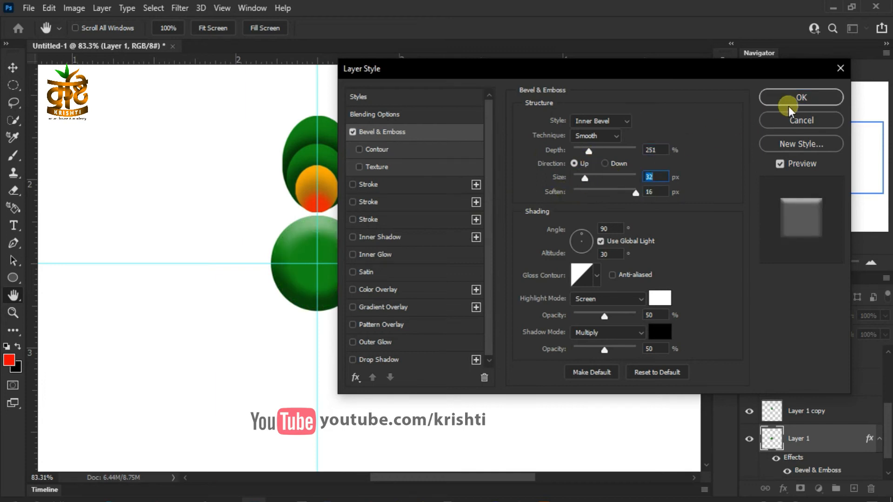
{"action": "left_click", "coordinate": [791, 100]}
Step: Duplicate the bevelled circle layer, collapse the effects lists of both circle layers, and select the copy
{"action": "left_click_drag", "start_coordinate": [857, 446], "coordinate": [853, 488]}
{"action": "left_click", "coordinate": [880, 440]}
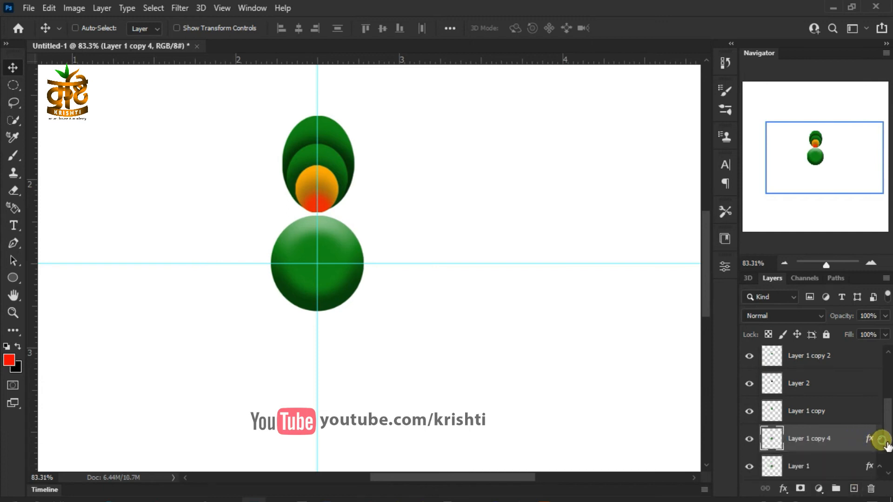
{"action": "scroll", "coordinate": [859, 436], "scroll_direction": "down", "scroll_amount": 2}
{"action": "left_click", "coordinate": [876, 411]}
{"action": "left_click", "coordinate": [844, 387]}
{"action": "left_click", "coordinate": [846, 411]}
Step: Add a Color Overlay to the duplicated circle layer using the orange f7a901 sampled from the orange ellipse
{"action": "double_click", "coordinate": [852, 414]}
{"action": "left_click_drag", "start_coordinate": [478, 64], "coordinate": [548, 55]}
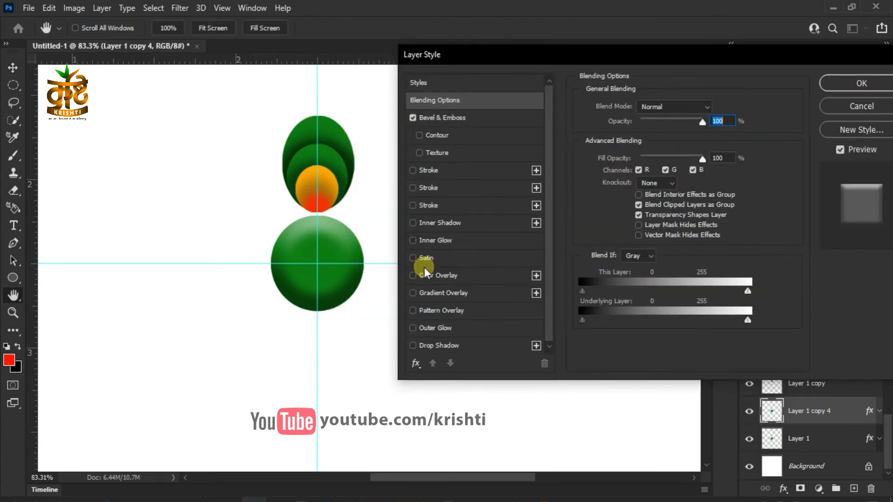
{"action": "left_click", "coordinate": [458, 274]}
{"action": "left_click", "coordinate": [725, 112]}
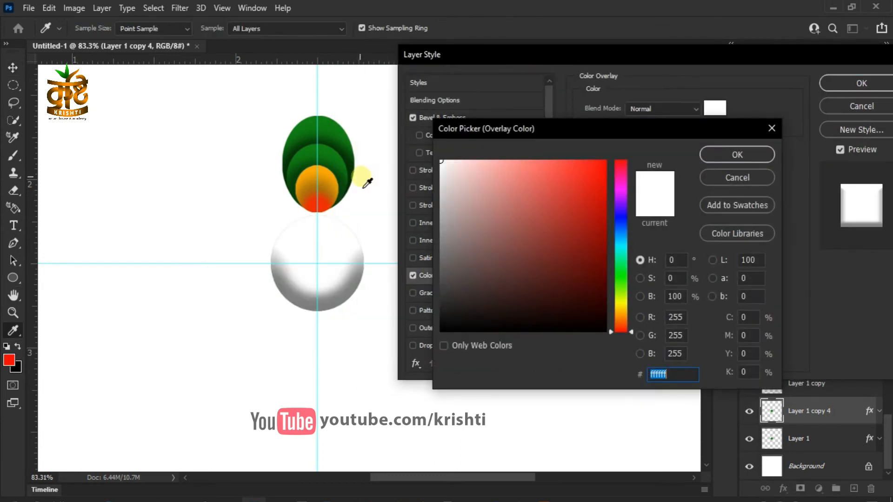
{"action": "left_click", "coordinate": [332, 182]}
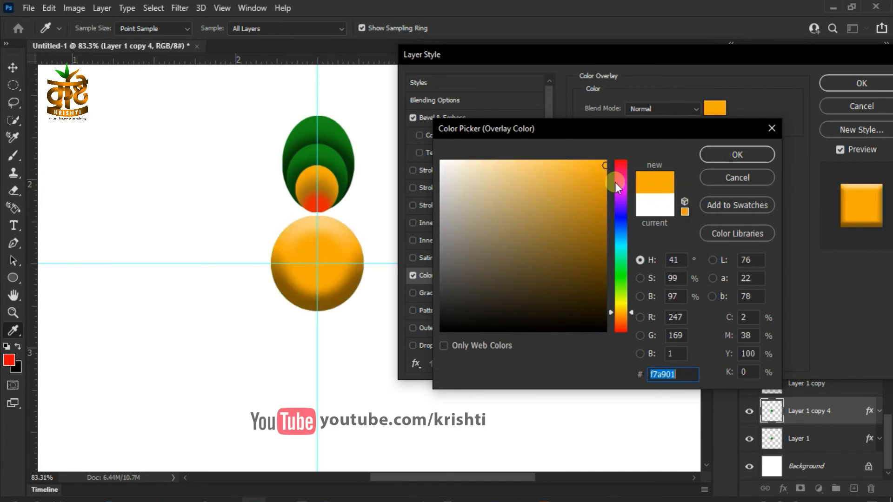
{"action": "left_click", "coordinate": [701, 155]}
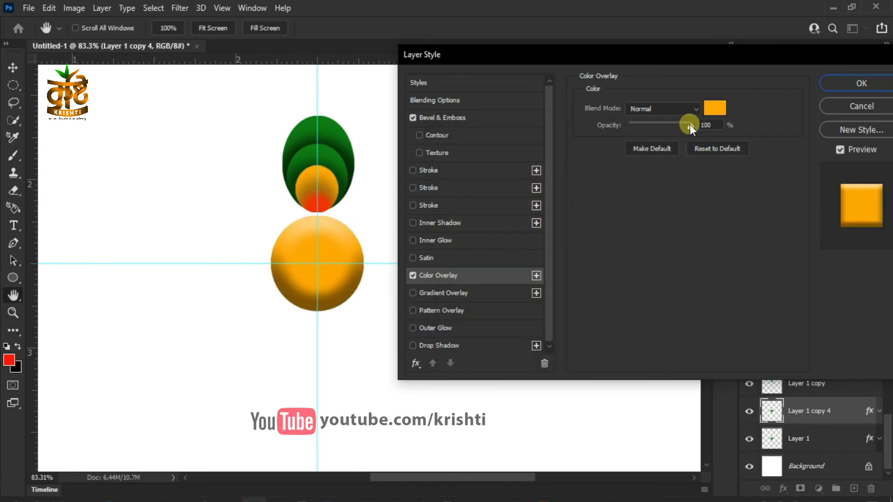
{"action": "left_click", "coordinate": [861, 84]}
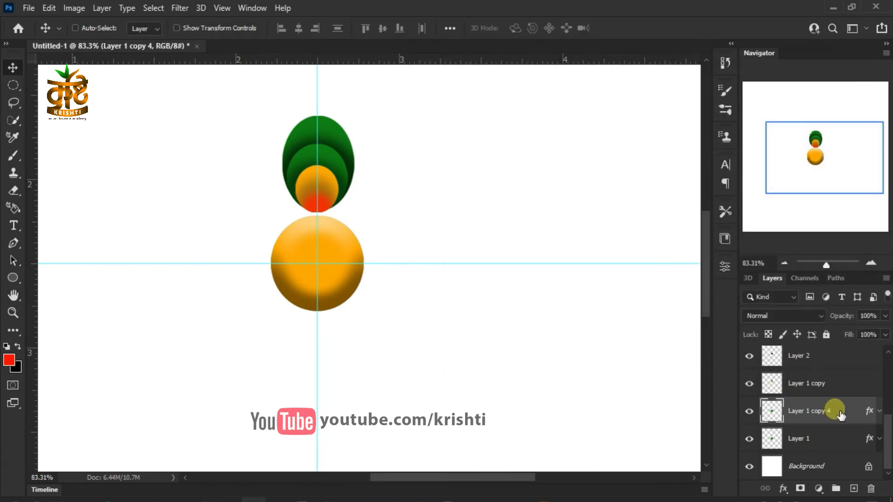
Step: Scale the orange circle down proportionally to about 74%
{"action": "key", "text": "ctrl+t"}
{"action": "left_click_drag", "start_coordinate": [364, 316], "coordinate": [342, 287]}
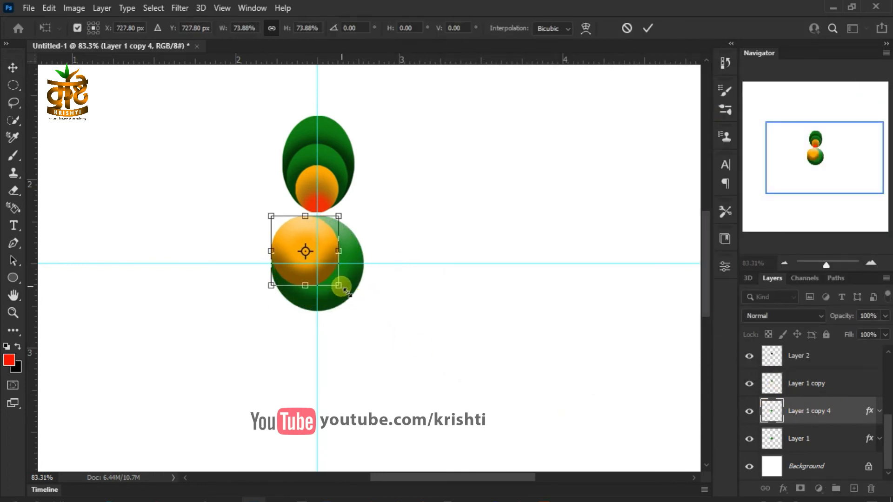
{"action": "left_click", "coordinate": [366, 296]}
Step: Select the orange and green circle layers together and align their centres horizontally and vertically
{"action": "left_click", "coordinate": [844, 439]}
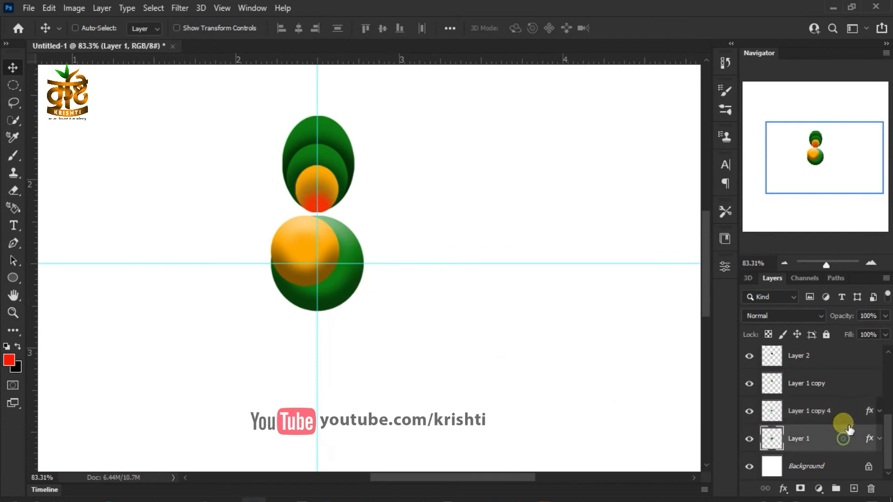
{"action": "left_click", "coordinate": [748, 439]}
{"action": "left_click", "coordinate": [749, 412]}
{"action": "left_click", "coordinate": [748, 438]}
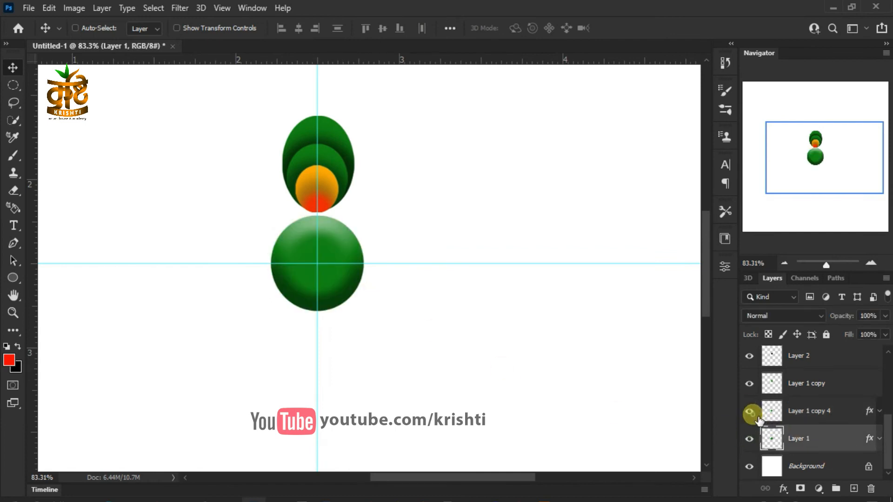
{"action": "left_click", "coordinate": [750, 413]}
{"action": "left_click", "coordinate": [792, 413], "text": "ctrl"}
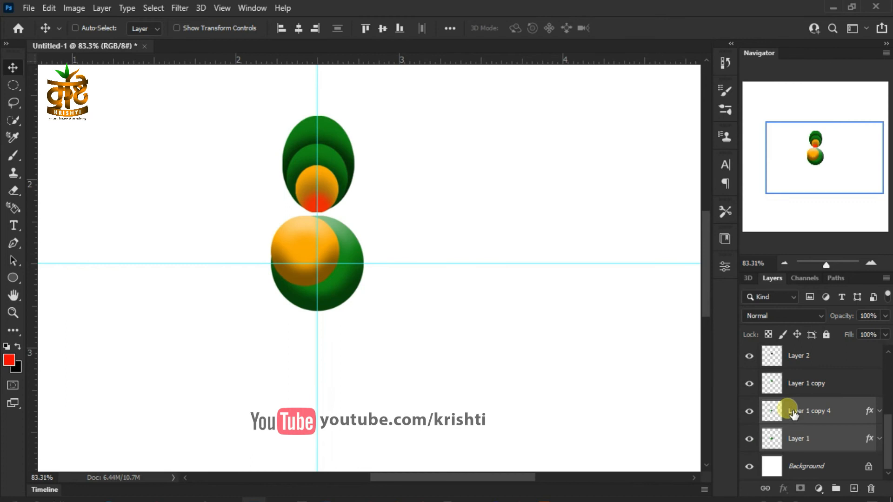
{"action": "left_click", "coordinate": [299, 30]}
{"action": "left_click", "coordinate": [380, 29]}
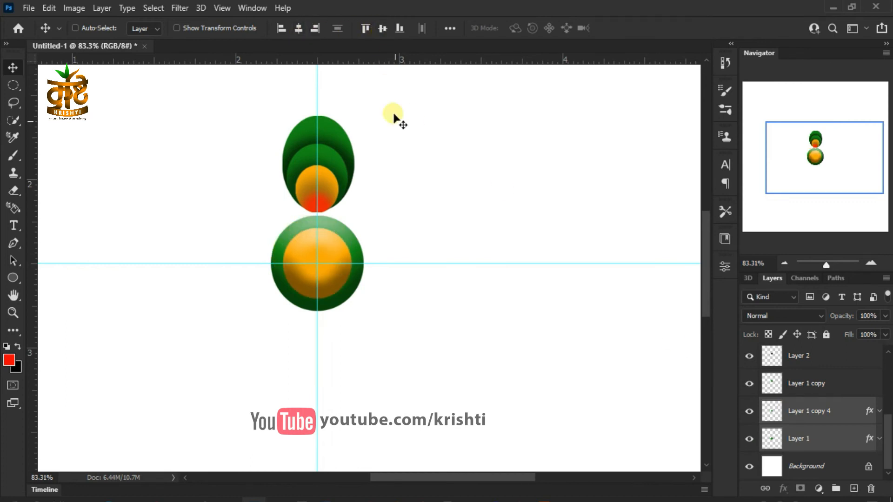
{"action": "scroll", "coordinate": [333, 259], "scroll_direction": "up", "scroll_amount": 3}
{"action": "scroll", "coordinate": [331, 260], "scroll_direction": "down", "scroll_amount": 2}
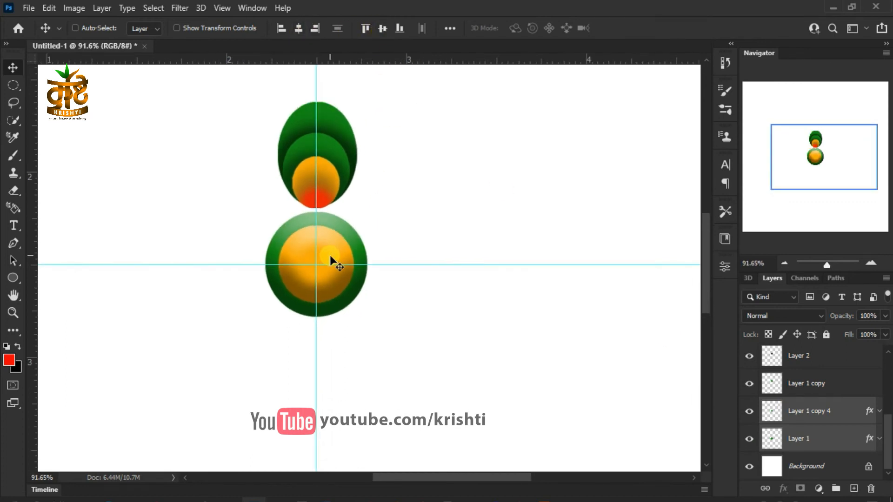
Step: Duplicate the orange circle layer and change the copy's Color Overlay to a brightened orange-red sampled from the ellipse's red glow
{"action": "left_click", "coordinate": [853, 412]}
{"action": "left_click_drag", "start_coordinate": [853, 412], "coordinate": [854, 490]}
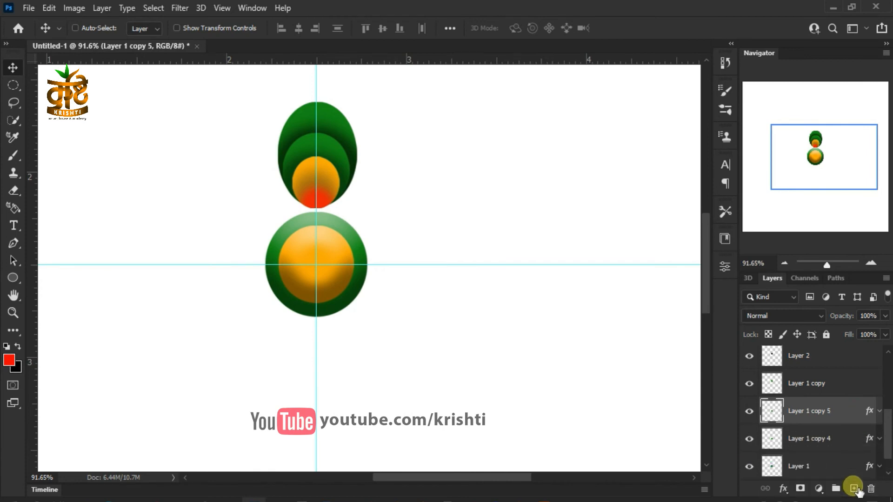
{"action": "double_click", "coordinate": [843, 412]}
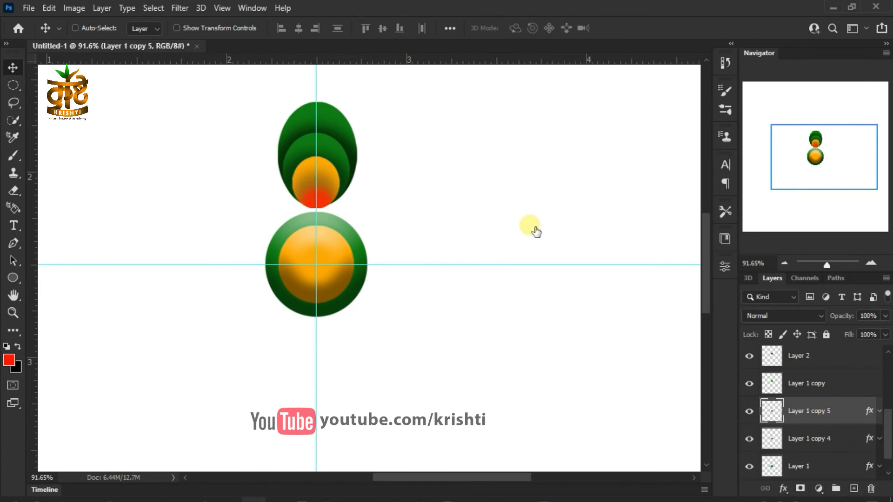
{"action": "left_click", "coordinate": [487, 247]}
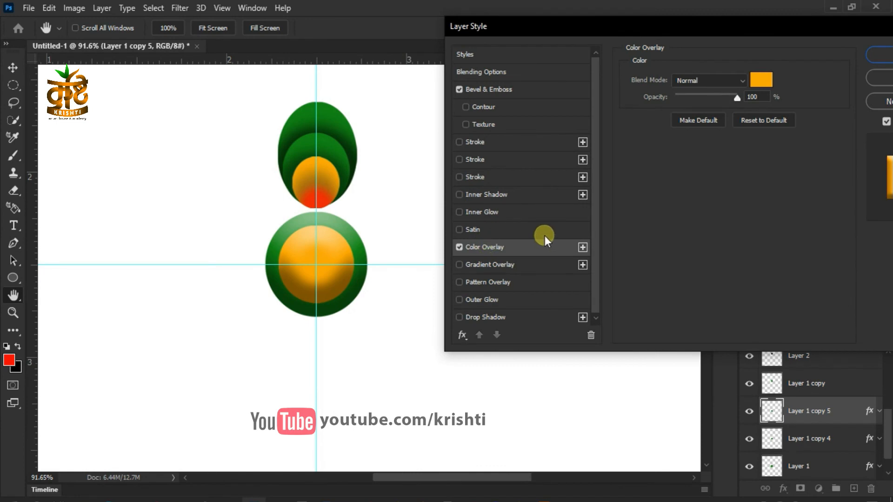
{"action": "left_click", "coordinate": [758, 83]}
{"action": "left_click", "coordinate": [316, 195]}
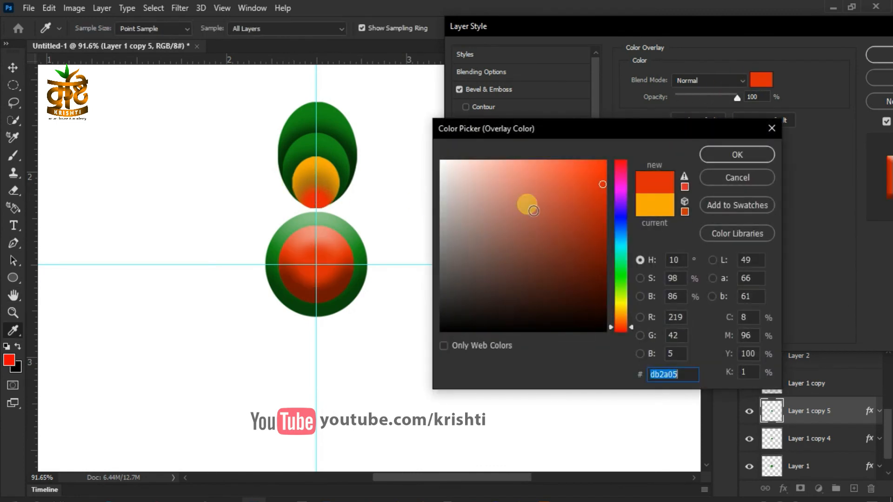
{"action": "left_click_drag", "start_coordinate": [606, 185], "coordinate": [600, 169]}
{"action": "left_click", "coordinate": [724, 148]}
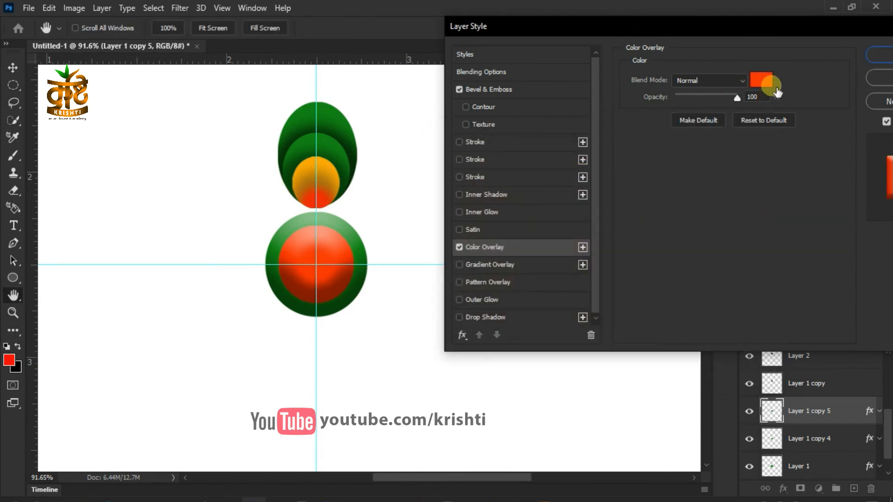
{"action": "left_click", "coordinate": [877, 55]}
Step: Scale the orange-red circle down proportionally so that it is smaller than the orange circle
{"action": "key", "text": "ctrl+t"}
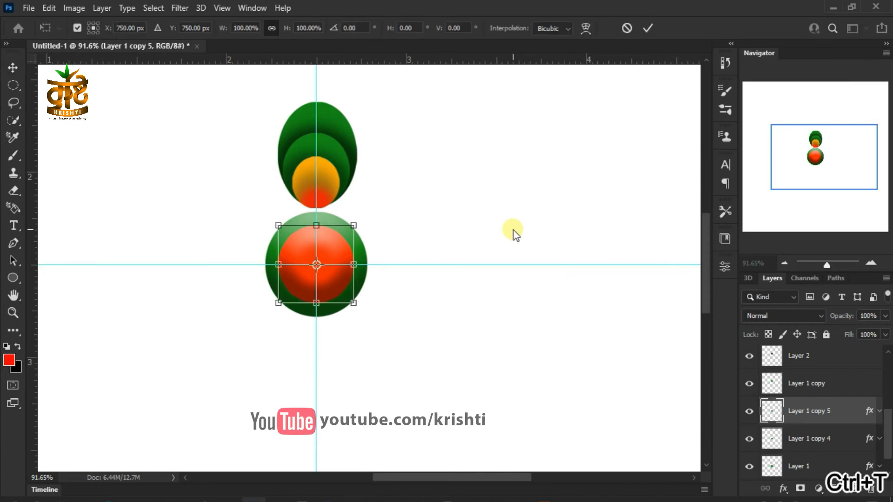
{"action": "left_click_drag", "start_coordinate": [354, 303], "coordinate": [332, 281]}
{"action": "key", "text": "Return"}
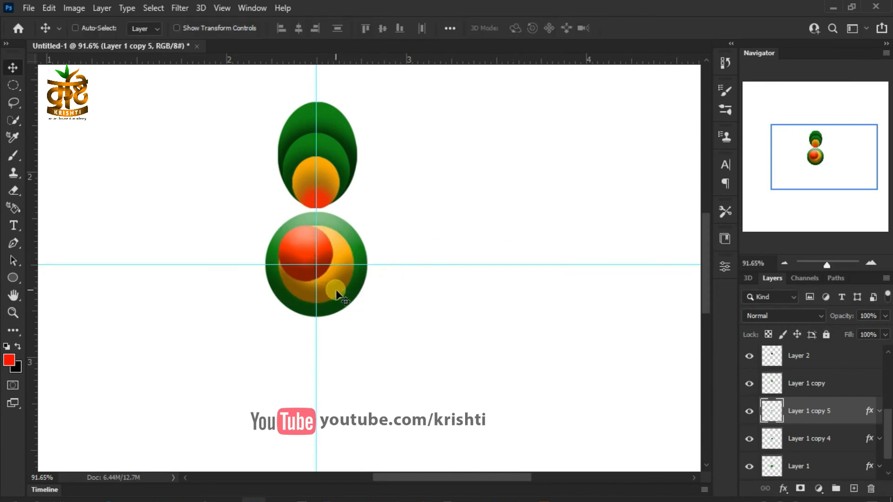
Step: Select all three circle layers and align their centres horizontally and vertically
{"action": "left_click", "coordinate": [846, 439], "text": "ctrl"}
{"action": "left_click", "coordinate": [848, 463], "text": "ctrl"}
{"action": "left_click", "coordinate": [299, 28]}
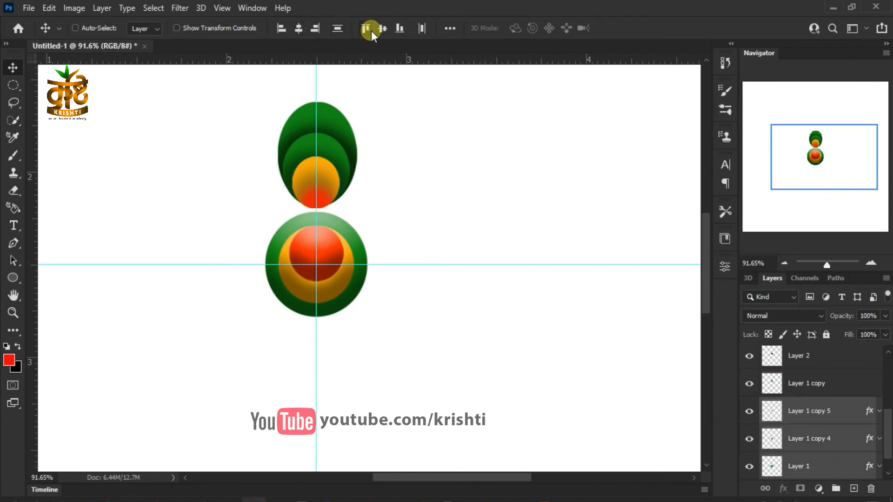
{"action": "left_click", "coordinate": [380, 28]}
{"action": "scroll", "coordinate": [325, 259], "scroll_direction": "up", "scroll_amount": 2}
{"action": "scroll", "coordinate": [325, 260], "scroll_direction": "down", "scroll_amount": 2}
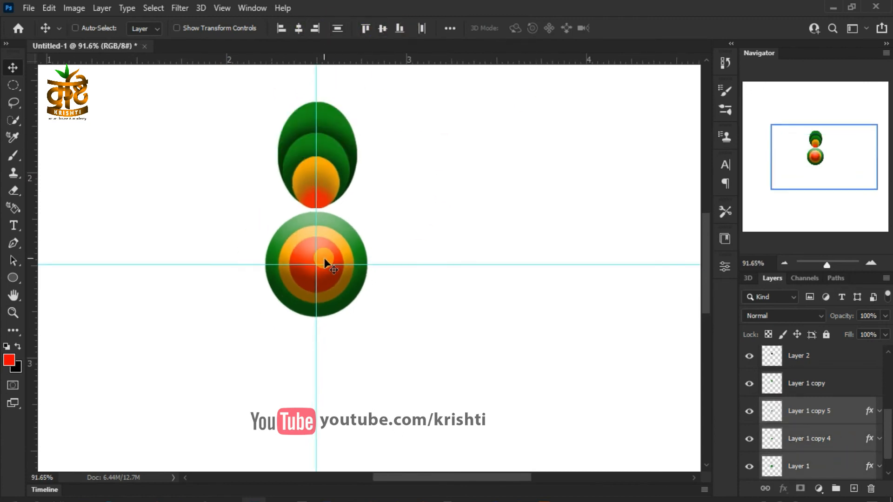
Step: Merge all the ellipse and shading layers above the circles into one petal layer, checking it by toggling its visibility
{"action": "left_click", "coordinate": [854, 387]}
{"action": "scroll", "coordinate": [858, 393], "scroll_direction": "up", "scroll_amount": 3}
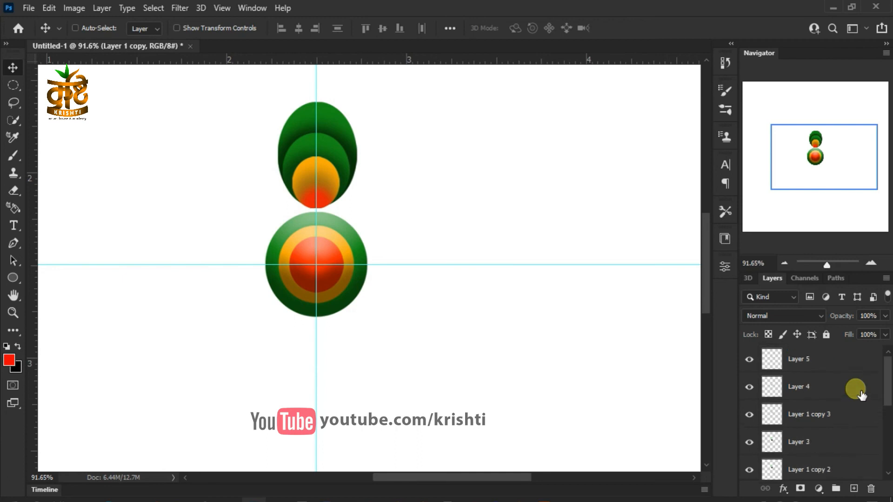
{"action": "left_click", "coordinate": [854, 359], "text": "shift"}
{"action": "scroll", "coordinate": [853, 387], "scroll_direction": "down", "scroll_amount": 5}
{"action": "scroll", "coordinate": [851, 367], "scroll_direction": "up", "scroll_amount": 1}
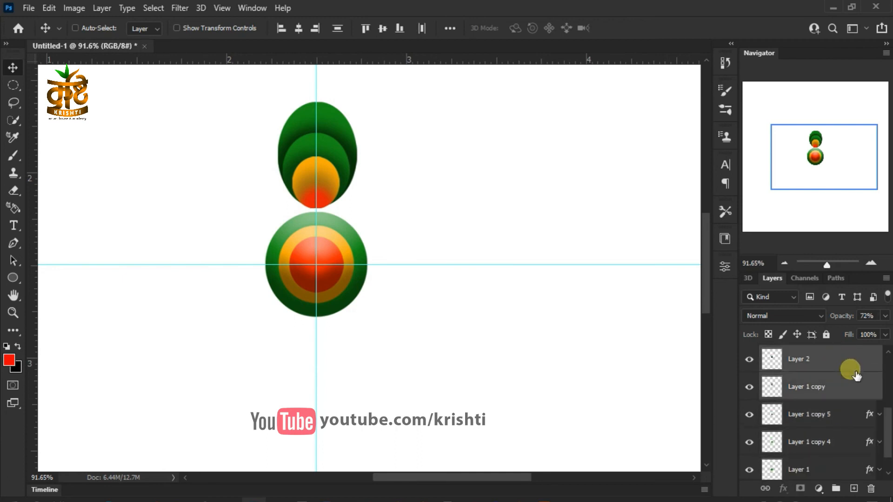
{"action": "right_click", "coordinate": [855, 393]}
{"action": "left_click", "coordinate": [703, 399]}
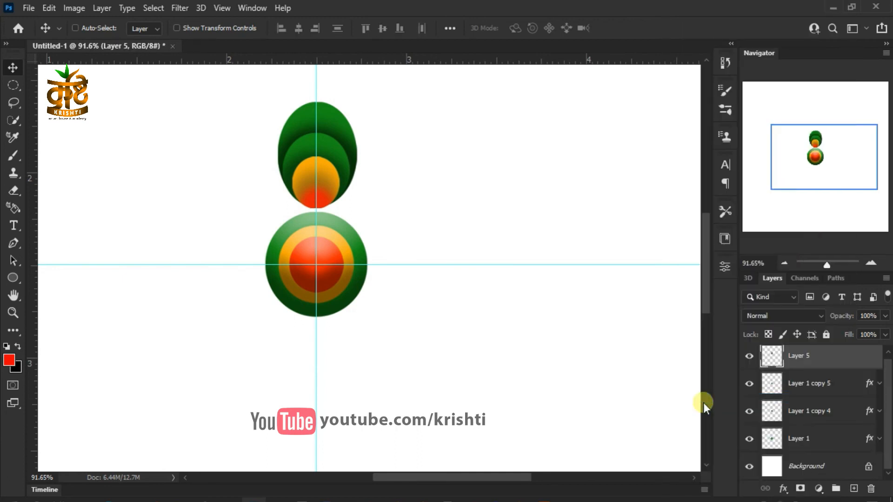
{"action": "left_click", "coordinate": [750, 356]}
{"action": "left_click", "coordinate": [749, 356]}
Step: Free-transform the merged petal with its reference point at the guides' intersection and rotate it 45° around the circle
{"action": "key", "text": "ctrl+t"}
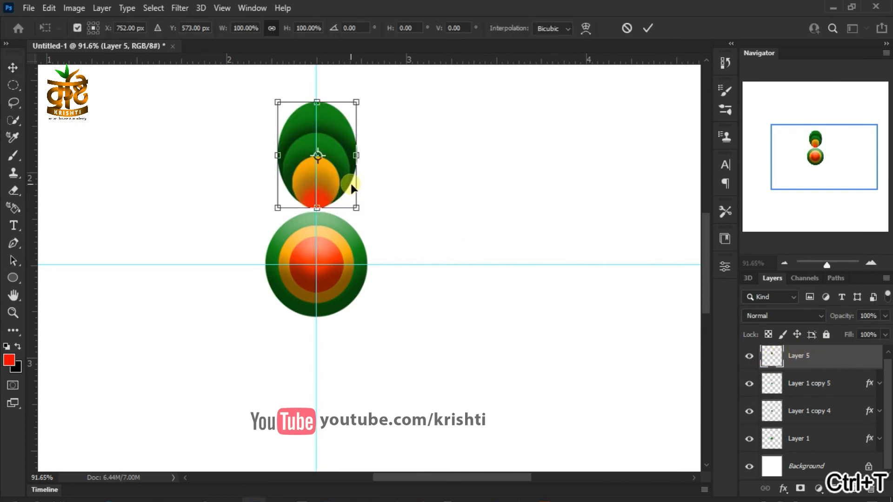
{"action": "scroll", "coordinate": [335, 177], "scroll_direction": "up", "scroll_amount": 3}
{"action": "left_click_drag", "start_coordinate": [303, 139], "coordinate": [300, 334]}
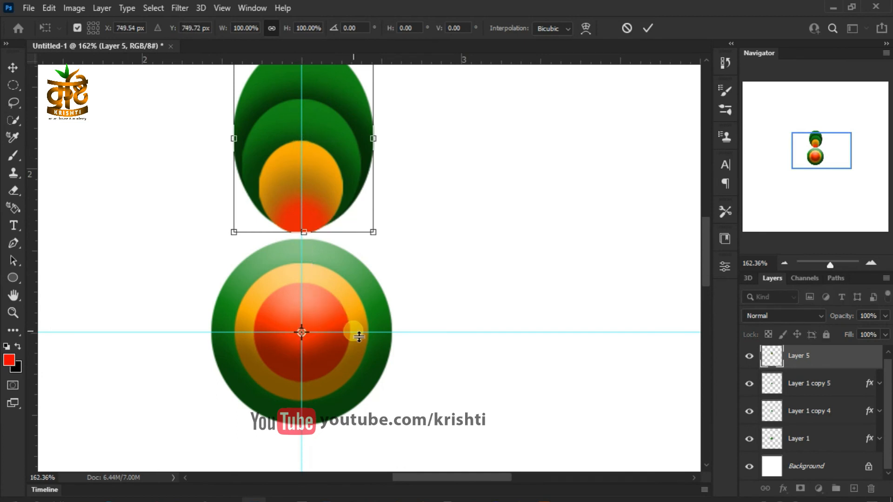
{"action": "scroll", "coordinate": [359, 328], "scroll_direction": "down", "scroll_amount": 2}
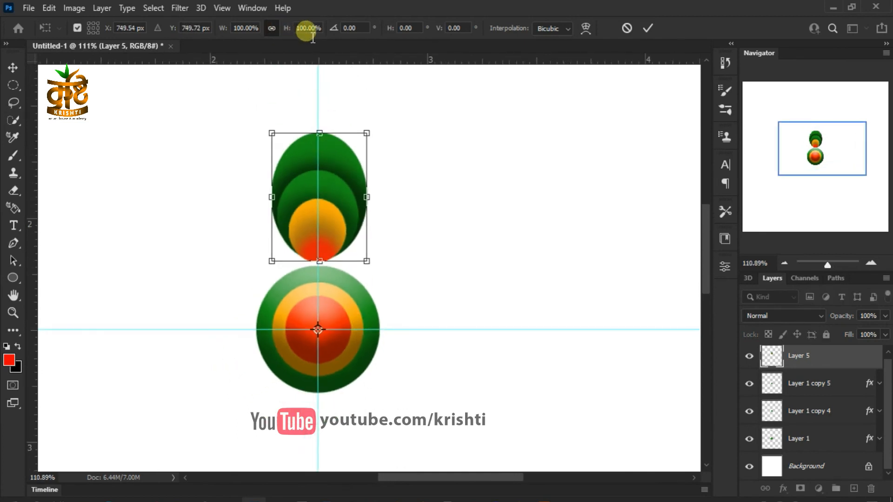
{"action": "type", "text": "45"}
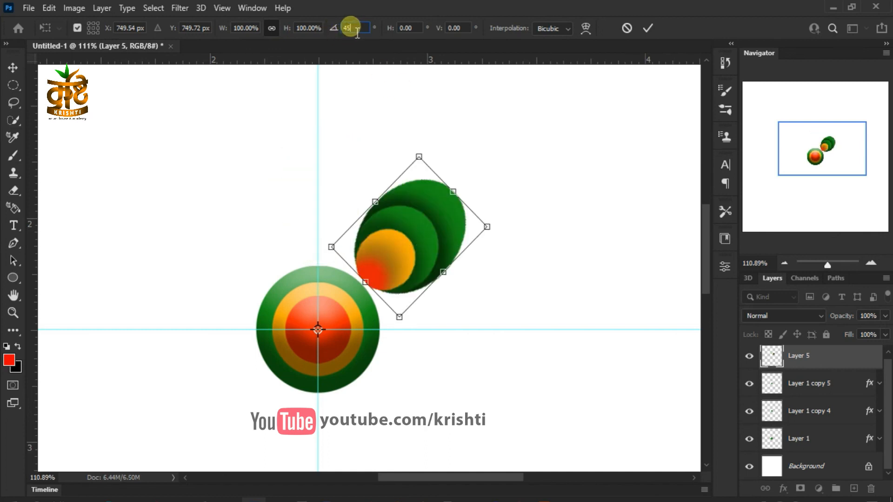
{"action": "key", "text": "Return"}
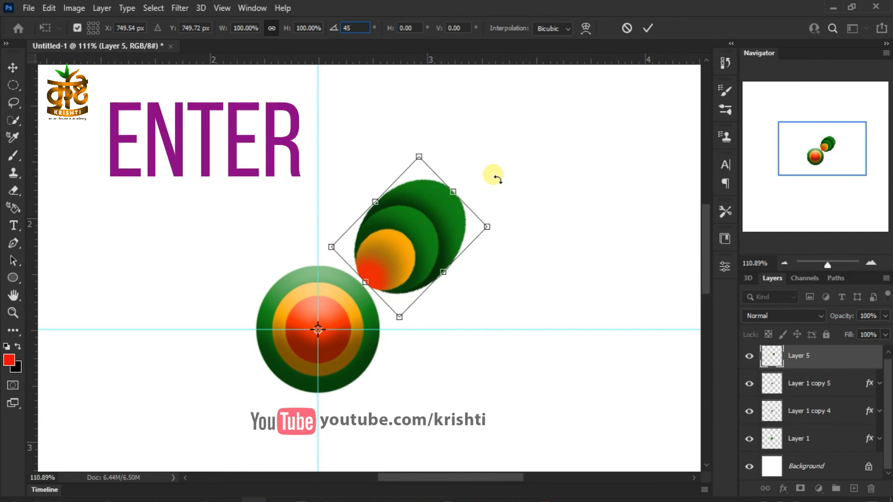
{"action": "key", "text": "Return"}
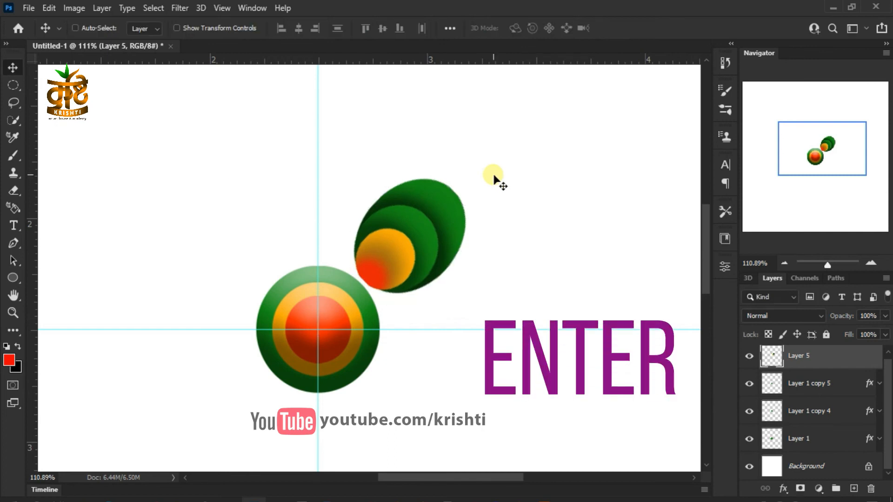
Step: Repeat the rotation on seven successive copies of the petal to complete the eight-petal ring around the circle
{"action": "key", "text": "ctrl+alt+shift+t"}
{"action": "key", "text": "ctrl+alt+shift+t"}
{"action": "key", "text": "ctrl+alt+shift+t"}
{"action": "key", "text": "ctrl+alt+shift+t"}
{"action": "key", "text": "ctrl+alt+shift+t"}
{"action": "key", "text": "ctrl+alt+shift+t"}
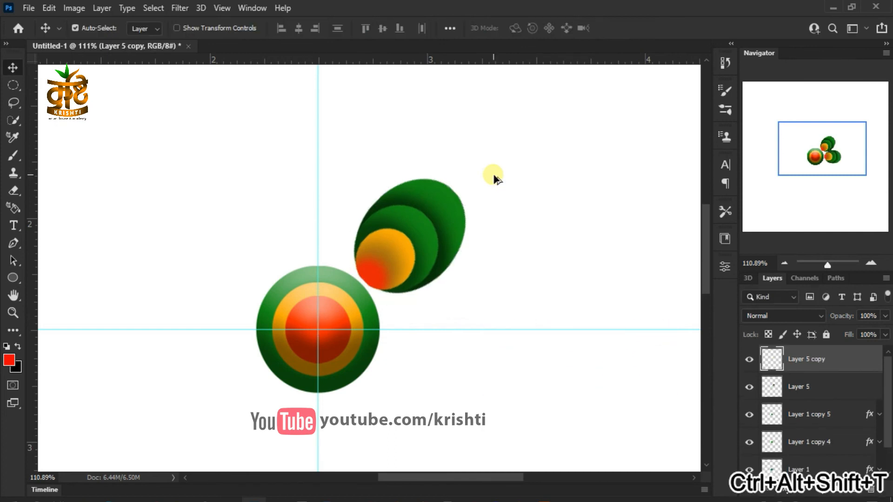
{"action": "key", "text": "ctrl+alt+shift+t"}
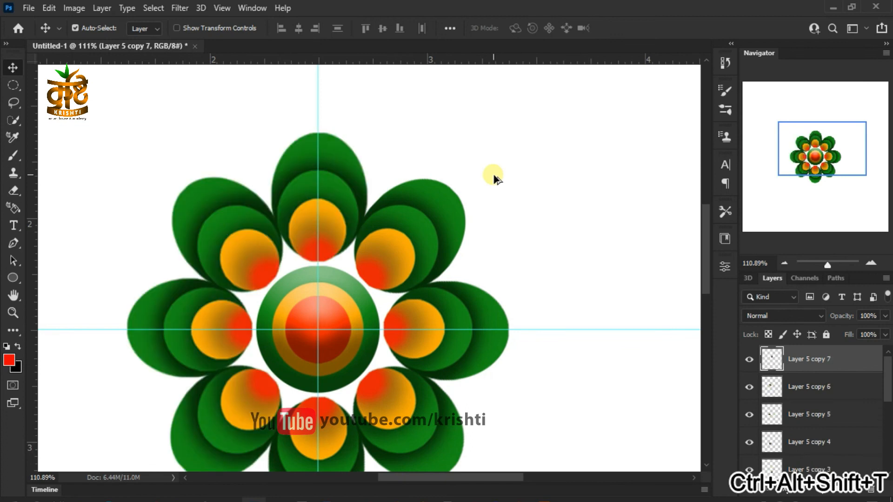
Step: Put all eight petal layers into one layer group and toggle the group's visibility to check its contents
{"action": "key", "text": "ctrl+0"}
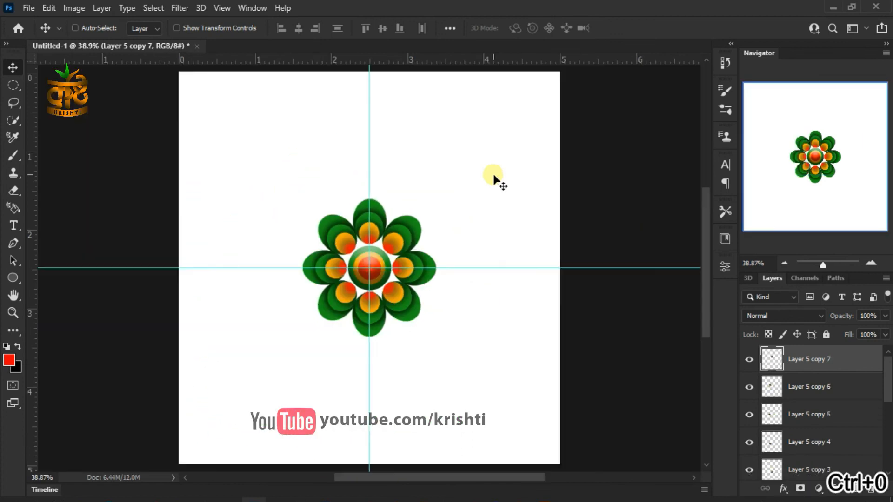
{"action": "scroll", "coordinate": [437, 306], "scroll_direction": "up", "scroll_amount": 4}
{"action": "scroll", "coordinate": [436, 305], "scroll_direction": "down", "scroll_amount": 3}
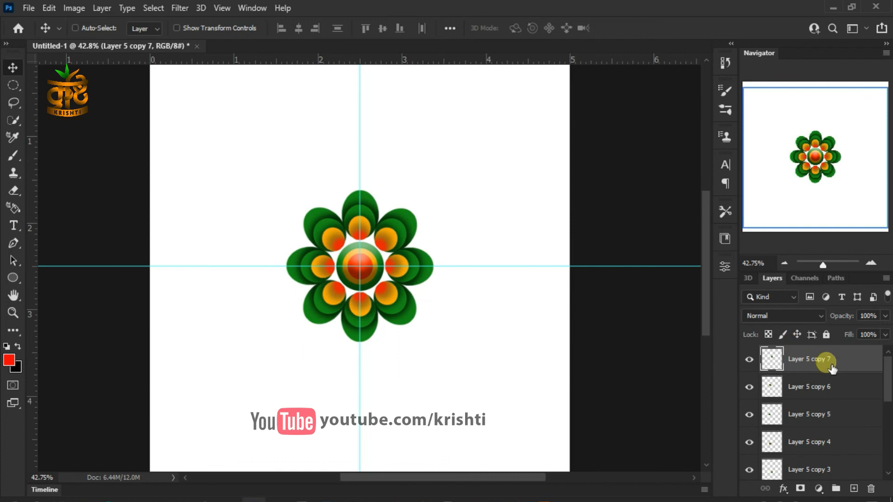
{"action": "scroll", "coordinate": [852, 395], "scroll_direction": "down", "scroll_amount": 5}
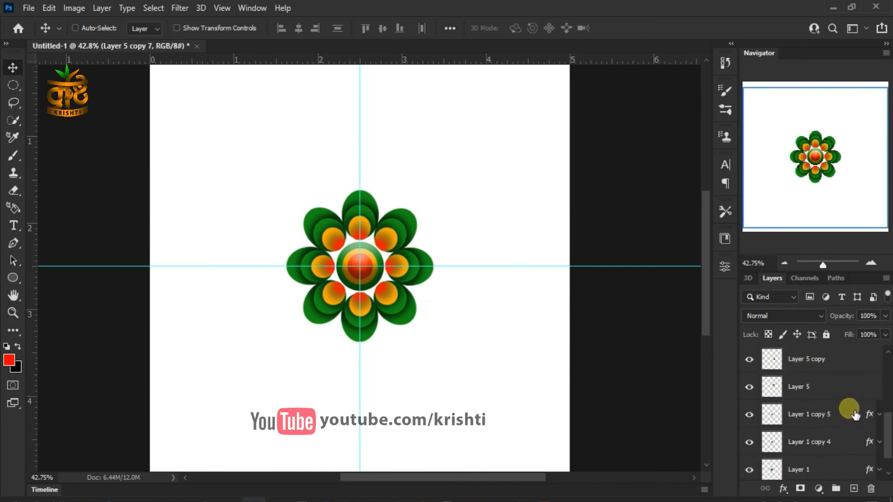
{"action": "left_click", "coordinate": [846, 388], "text": "shift"}
{"action": "left_click_drag", "start_coordinate": [841, 378], "coordinate": [836, 488]}
{"action": "left_click", "coordinate": [750, 354]}
{"action": "left_click", "coordinate": [749, 354]}
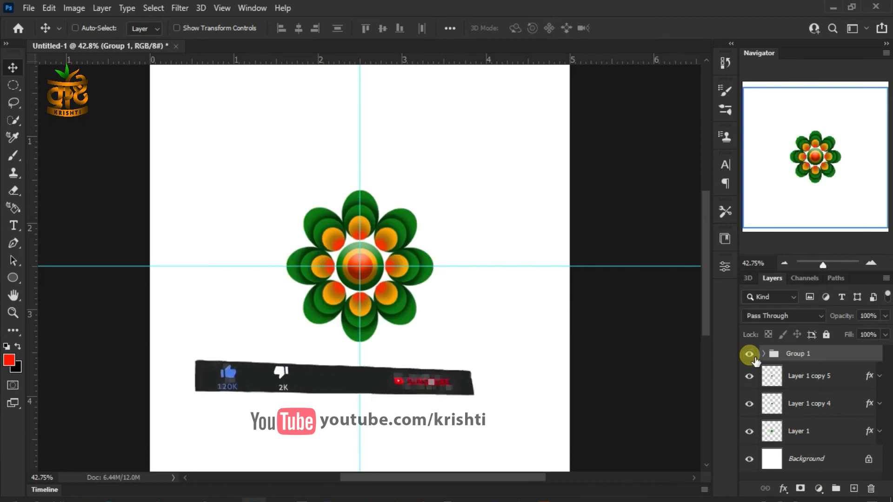
Step: Put the three circle layers into a second layer group and toggle the visibility of both groups to check their contents
{"action": "left_click", "coordinate": [853, 376]}
{"action": "left_click", "coordinate": [843, 431], "text": "shift"}
{"action": "left_click_drag", "start_coordinate": [843, 430], "coordinate": [835, 488]}
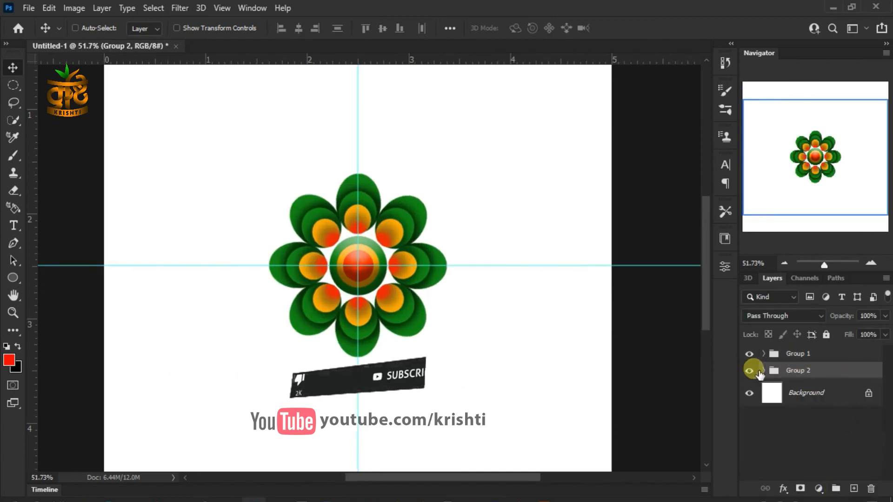
{"action": "left_click", "coordinate": [750, 370]}
{"action": "left_click", "coordinate": [749, 354]}
{"action": "left_click", "coordinate": [749, 371]}
{"action": "left_click", "coordinate": [749, 354]}
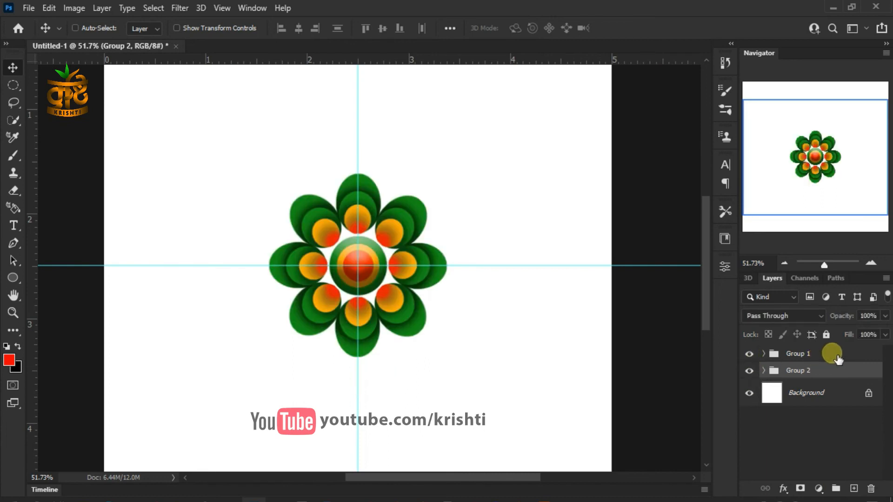
Step: Put the petal group and the circle group into one parent group named Flower
{"action": "left_click", "coordinate": [837, 358], "text": "shift"}
{"action": "left_click_drag", "start_coordinate": [837, 358], "coordinate": [835, 488]}
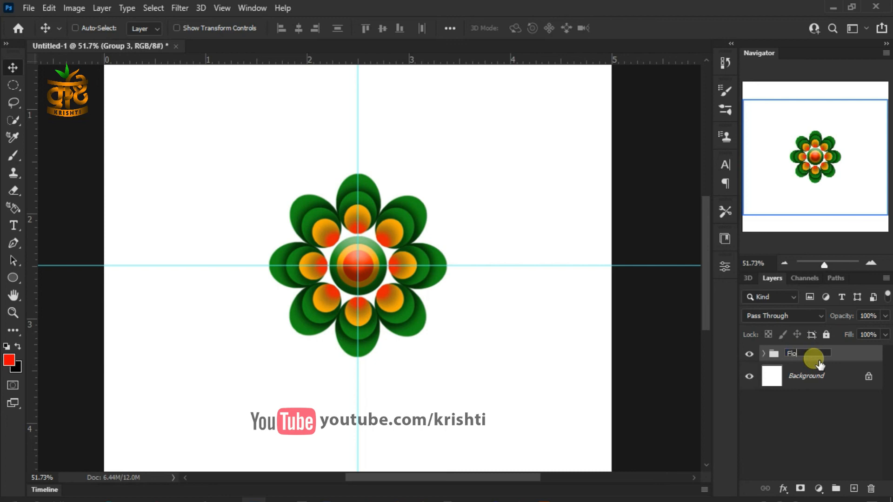
{"action": "key", "text": "Return"}
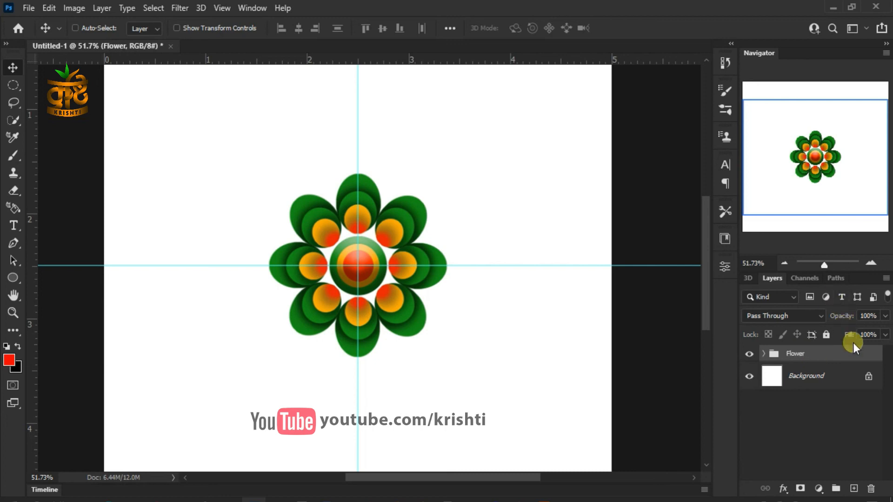
Step: Free-transform the Flower group to enlarge the whole motif and reposition it on the canvas
{"action": "scroll", "coordinate": [392, 263], "scroll_direction": "down", "scroll_amount": 2}
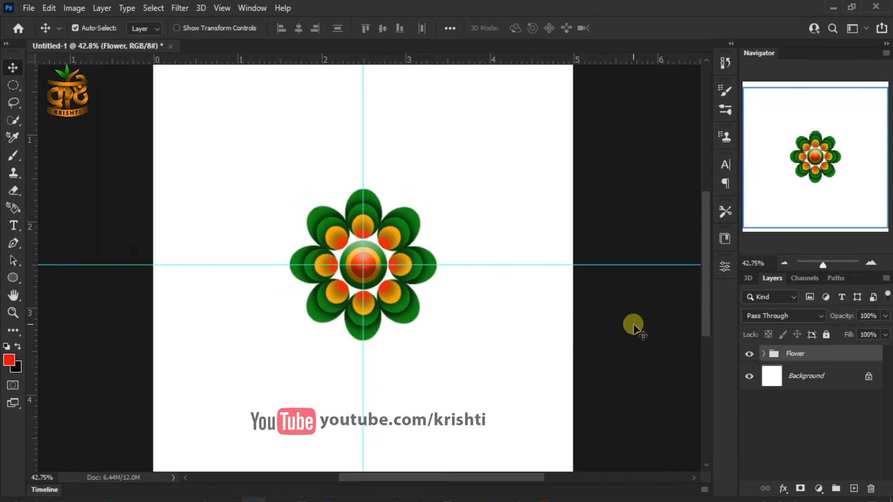
{"action": "key", "text": "ctrl+t"}
{"action": "left_click_drag", "start_coordinate": [439, 341], "coordinate": [538, 453]}
{"action": "left_click_drag", "start_coordinate": [437, 361], "coordinate": [564, 462]}
{"action": "left_click_drag", "start_coordinate": [464, 366], "coordinate": [455, 337]}
{"action": "key", "text": "Return"}
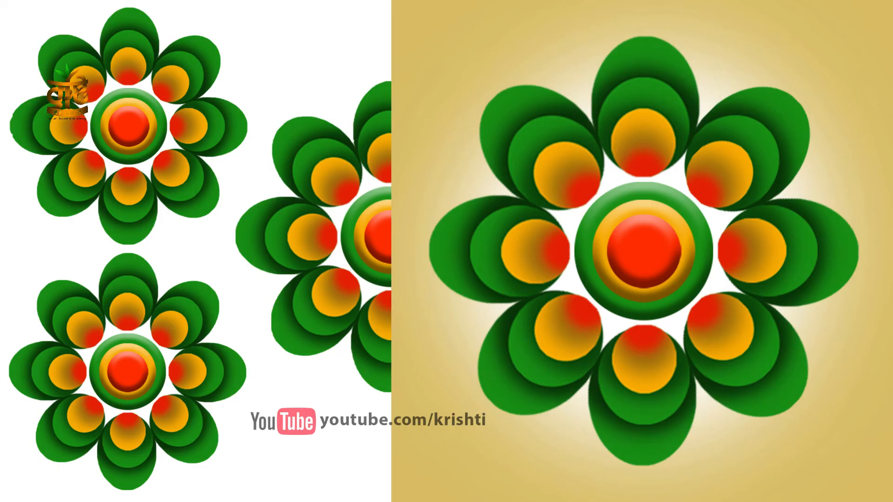